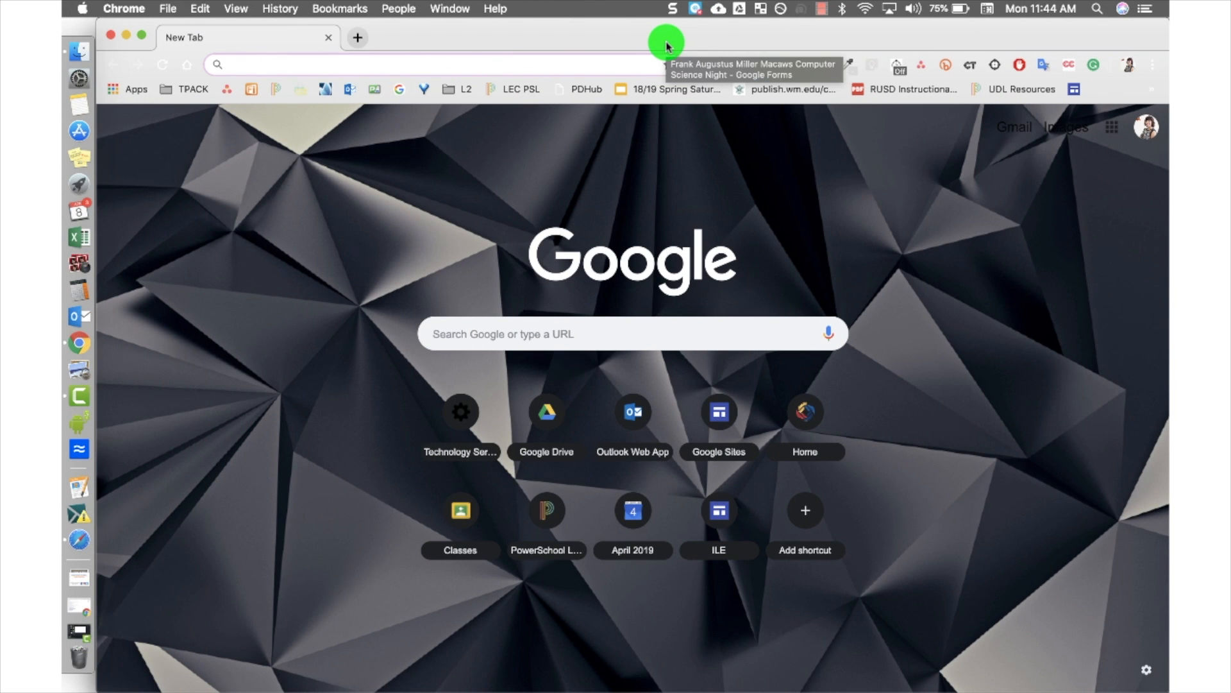
Go to flipgrid.com and log in as an educator with the Google account.
type("flipgrid.com")
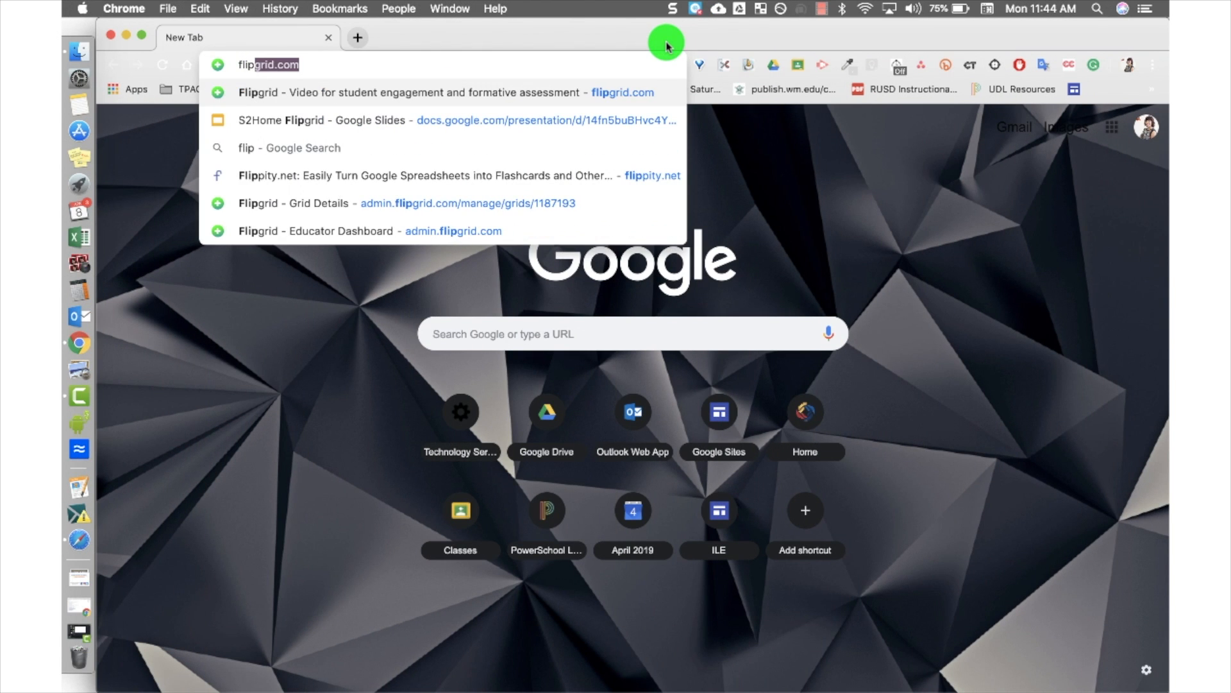
key("Return")
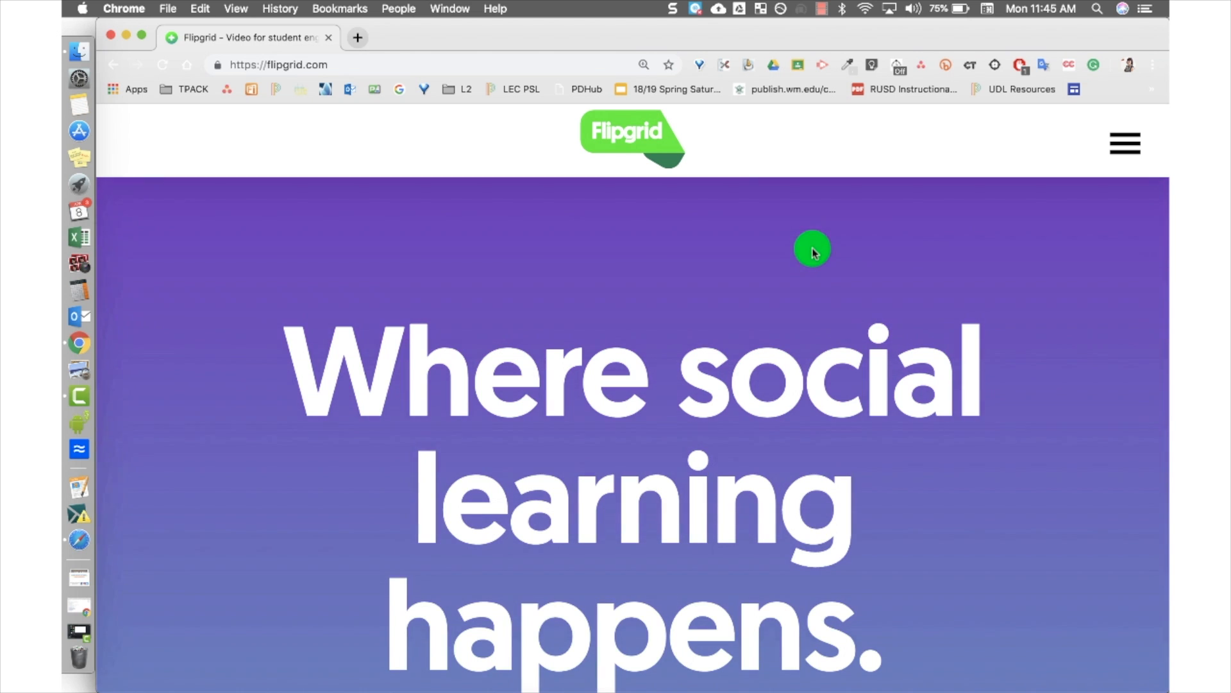
left_click(1121, 150)
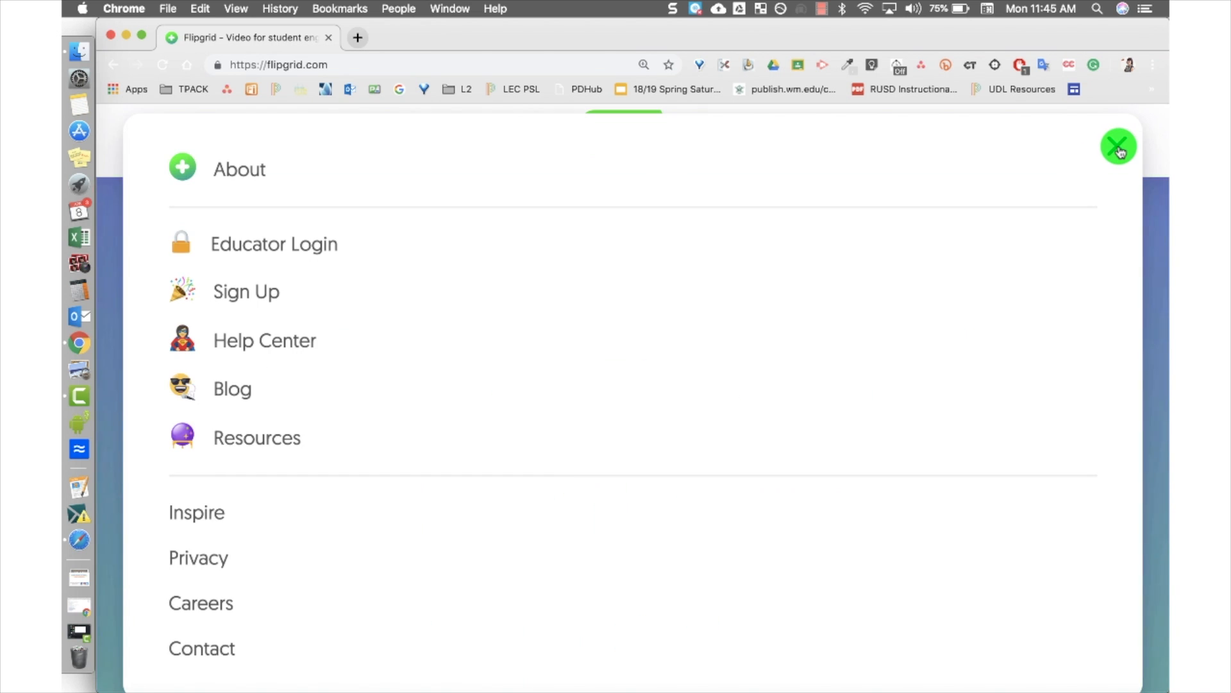
left_click(399, 241)
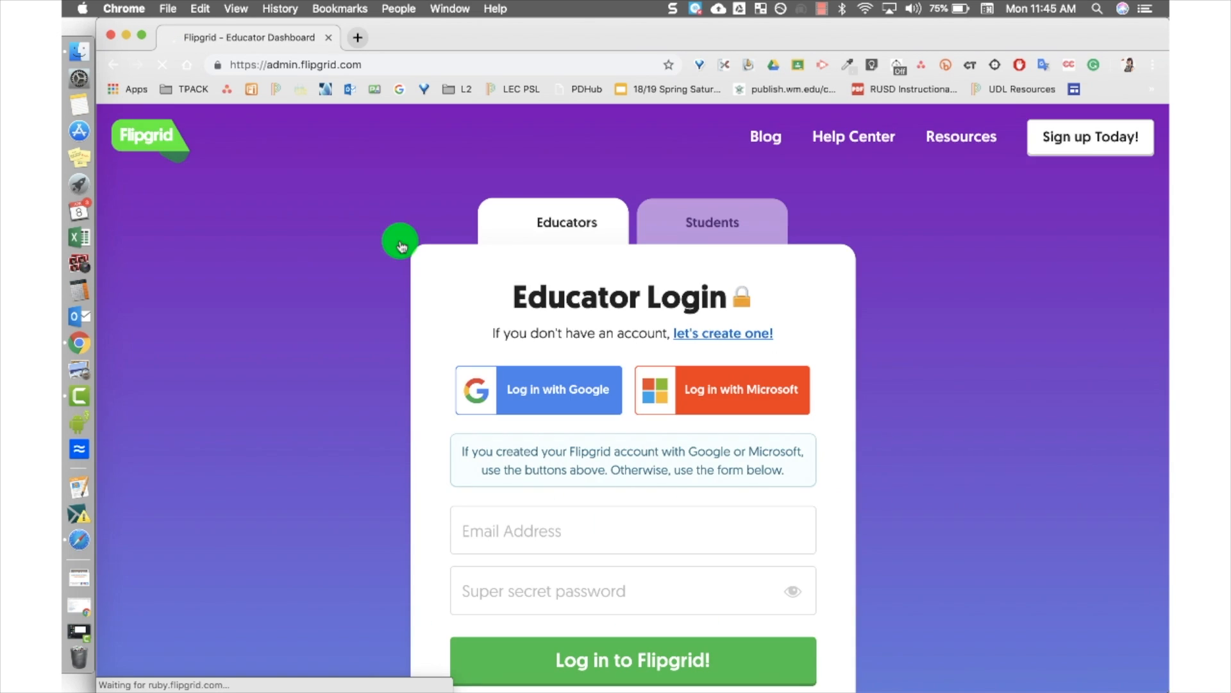
scroll(398, 242, "down", 3)
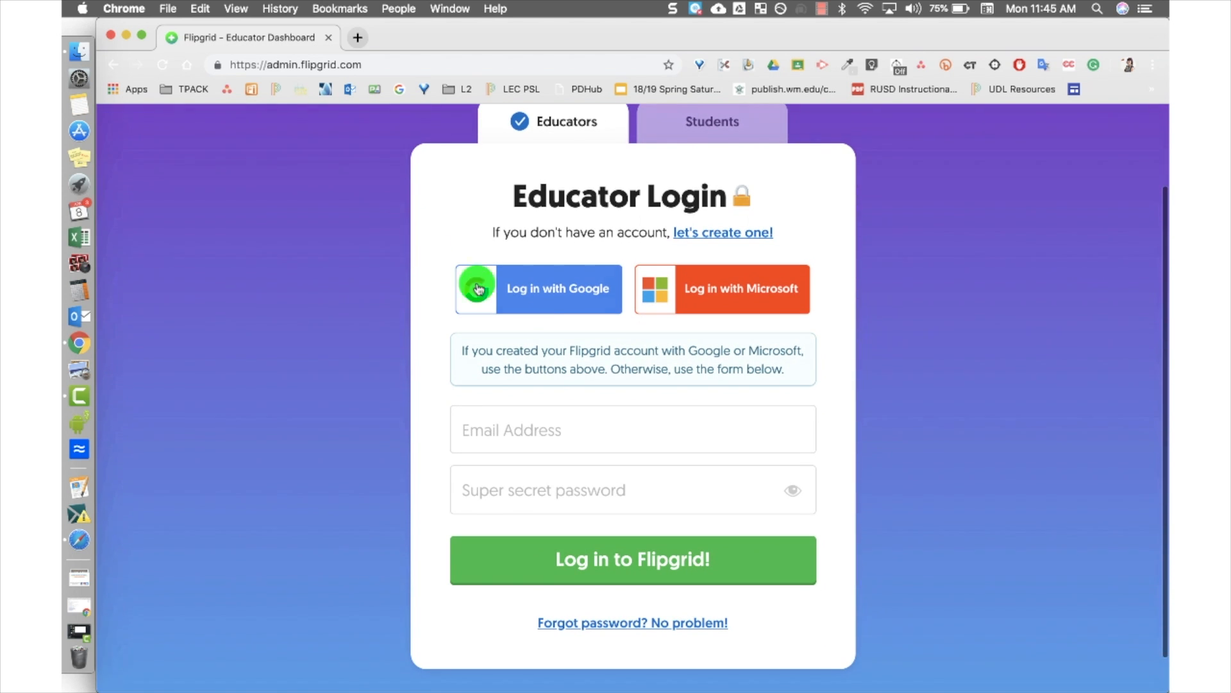
left_click(561, 312)
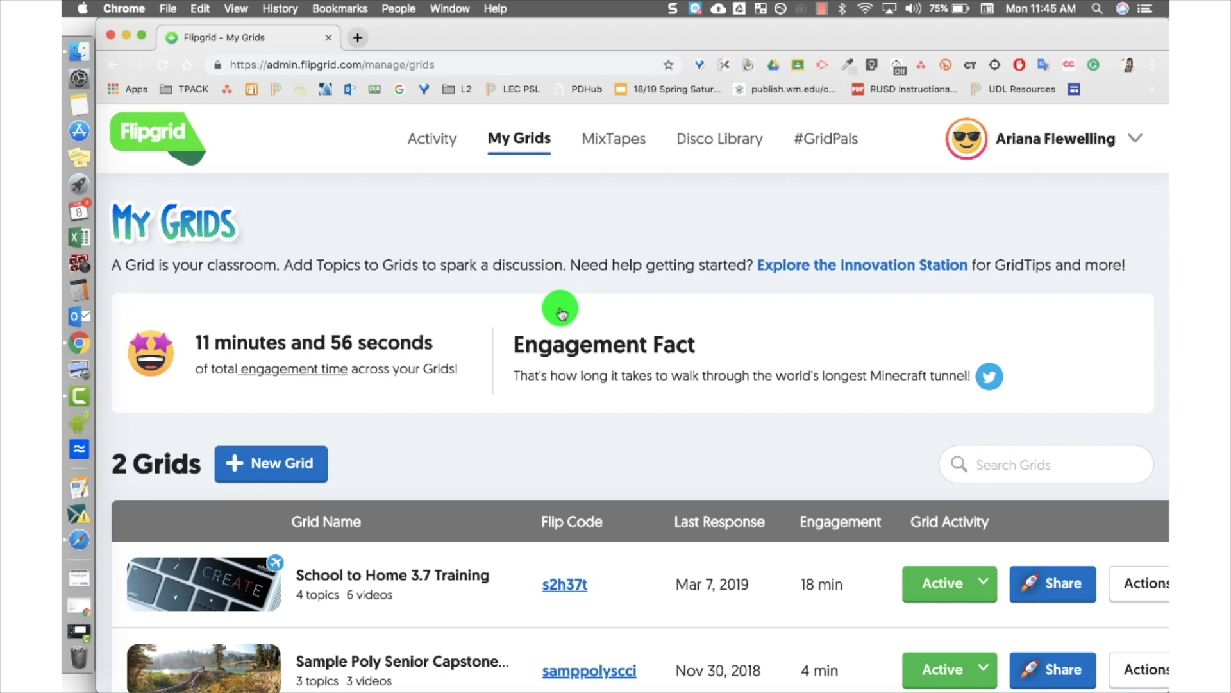
Look through the topics of the School to Home 3.7 Training grid and return to the grid list.
scroll(561, 312, "down", 3)
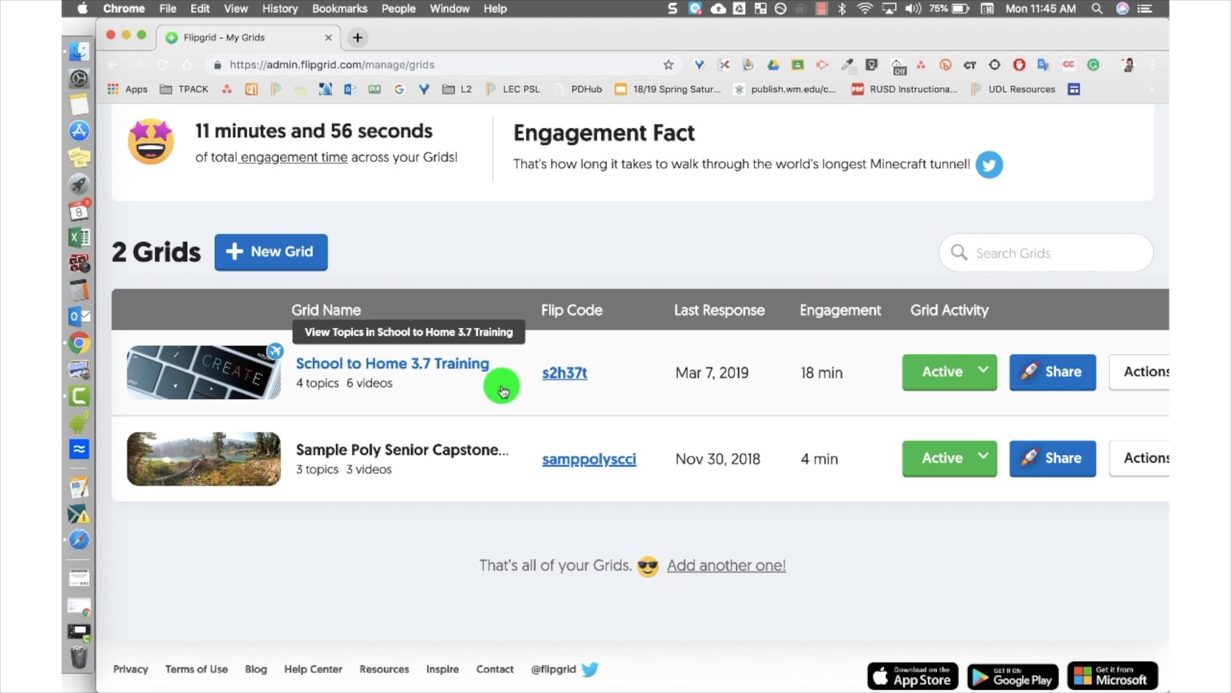
left_click(456, 373)
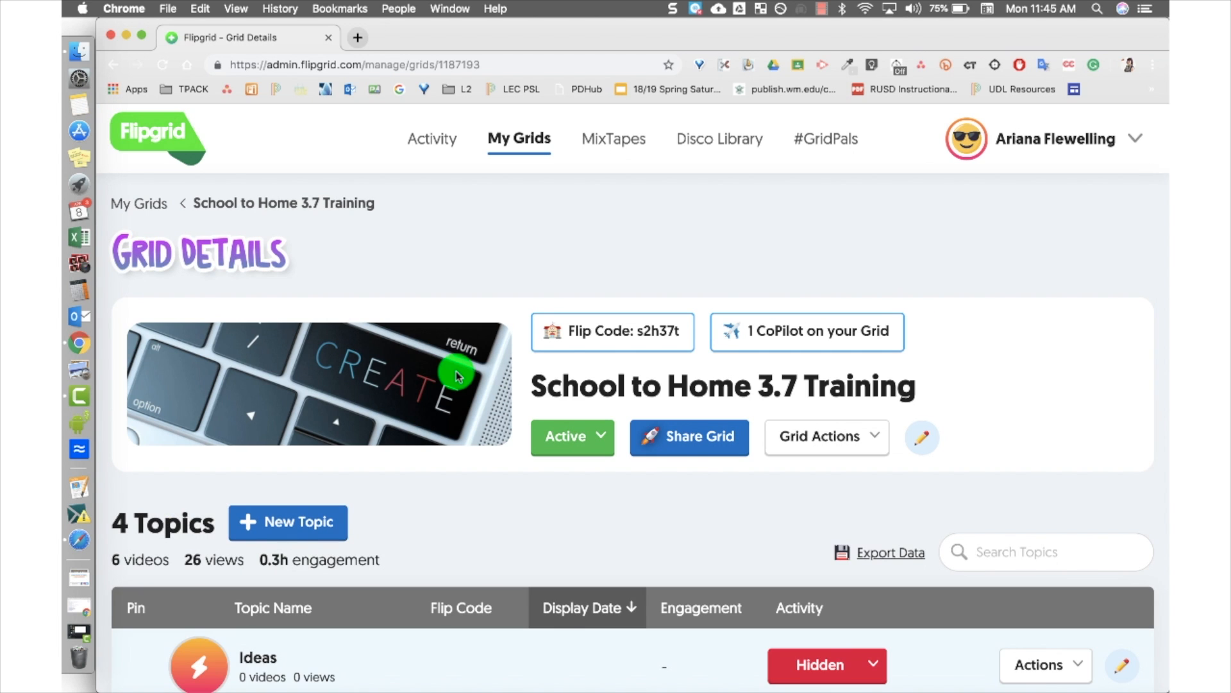
scroll(457, 376, "down", 5)
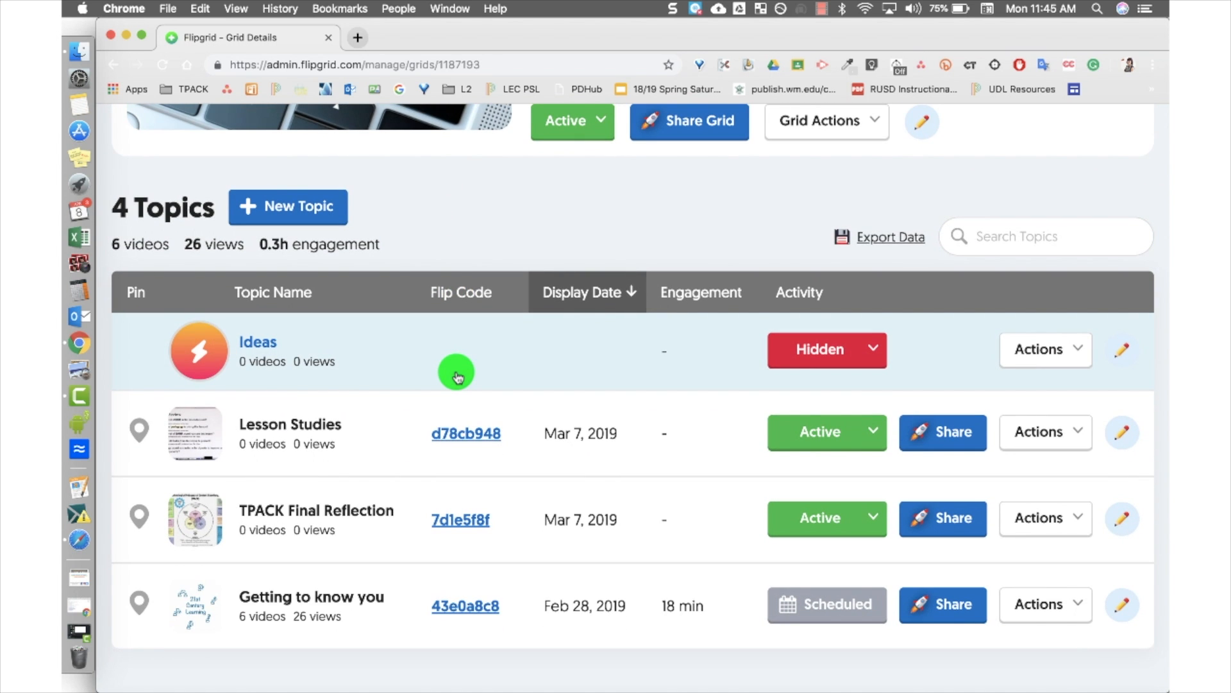
scroll(456, 376, "up", 5)
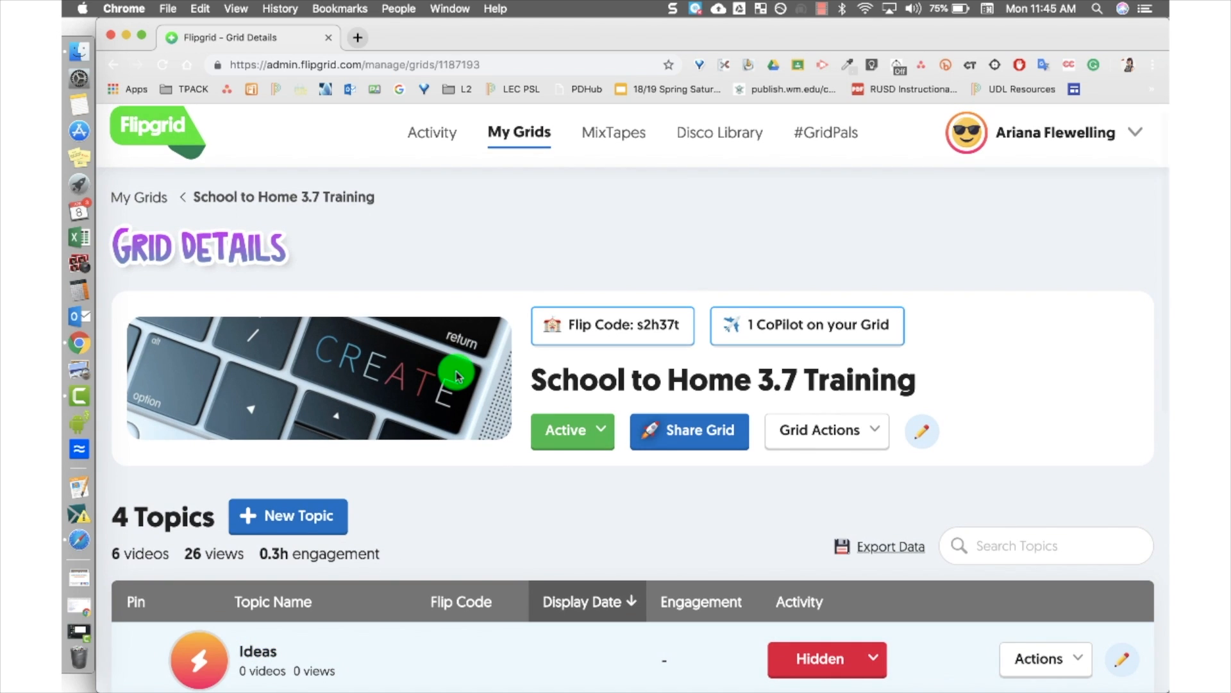
left_click(140, 197)
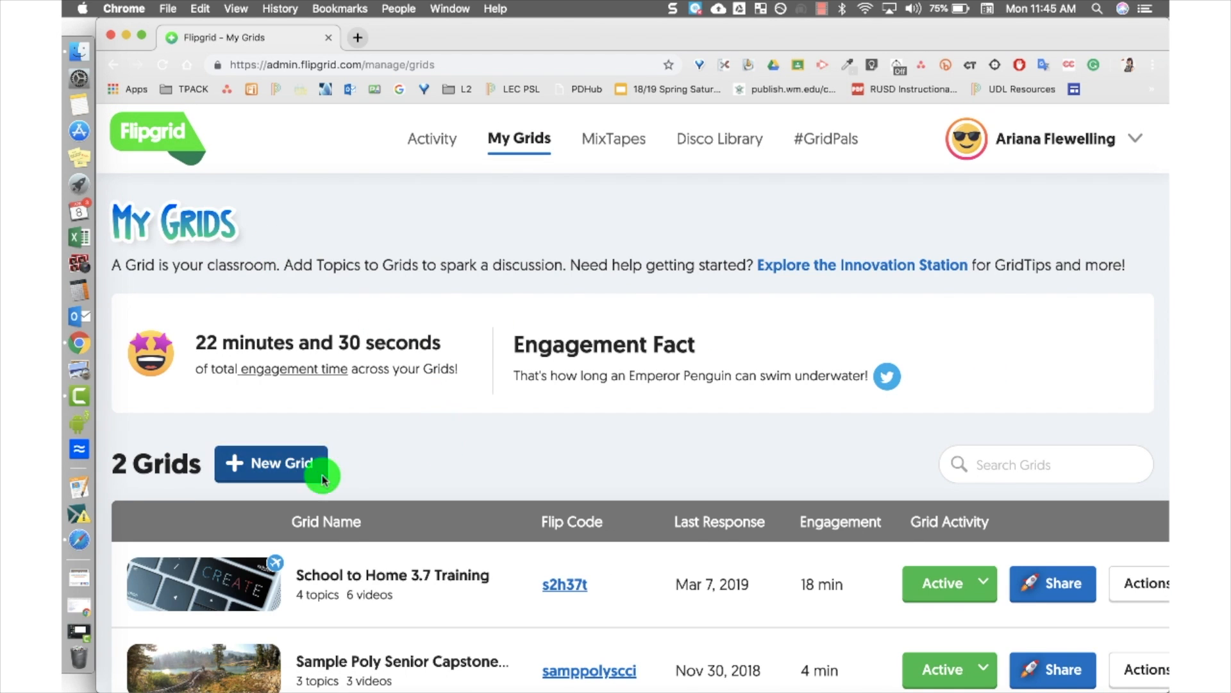
Start a new grid with School Email as its community type.
left_click(295, 476)
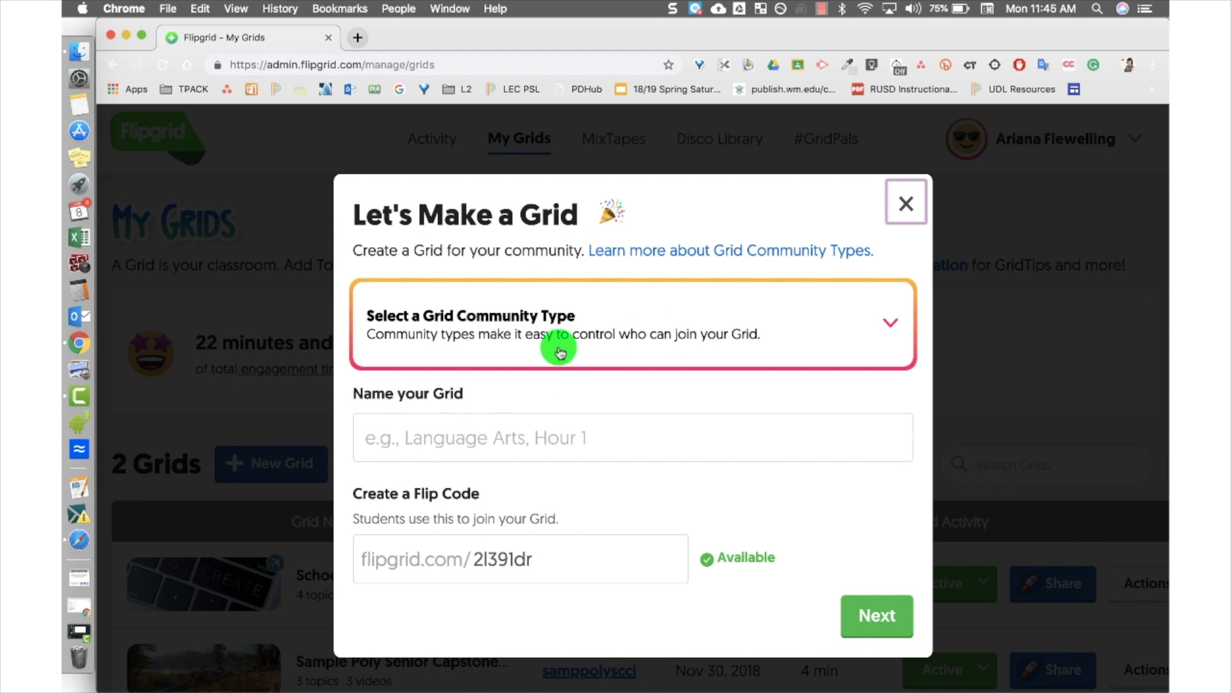
left_click(837, 352)
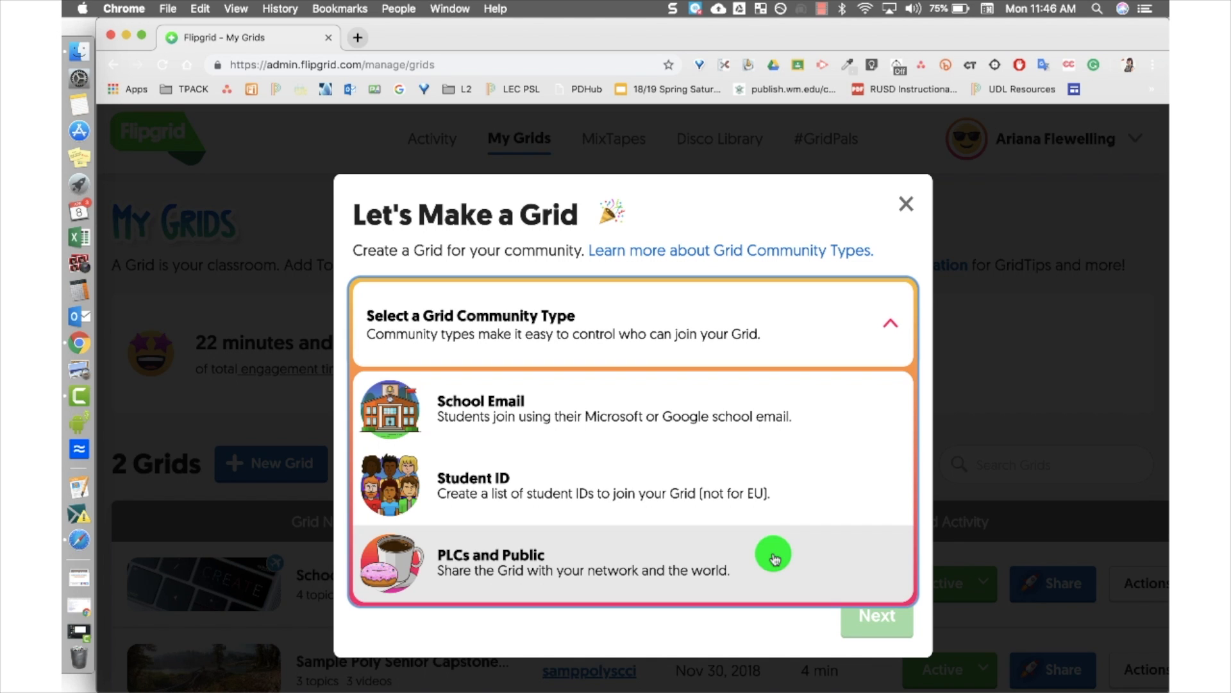
left_click(739, 413)
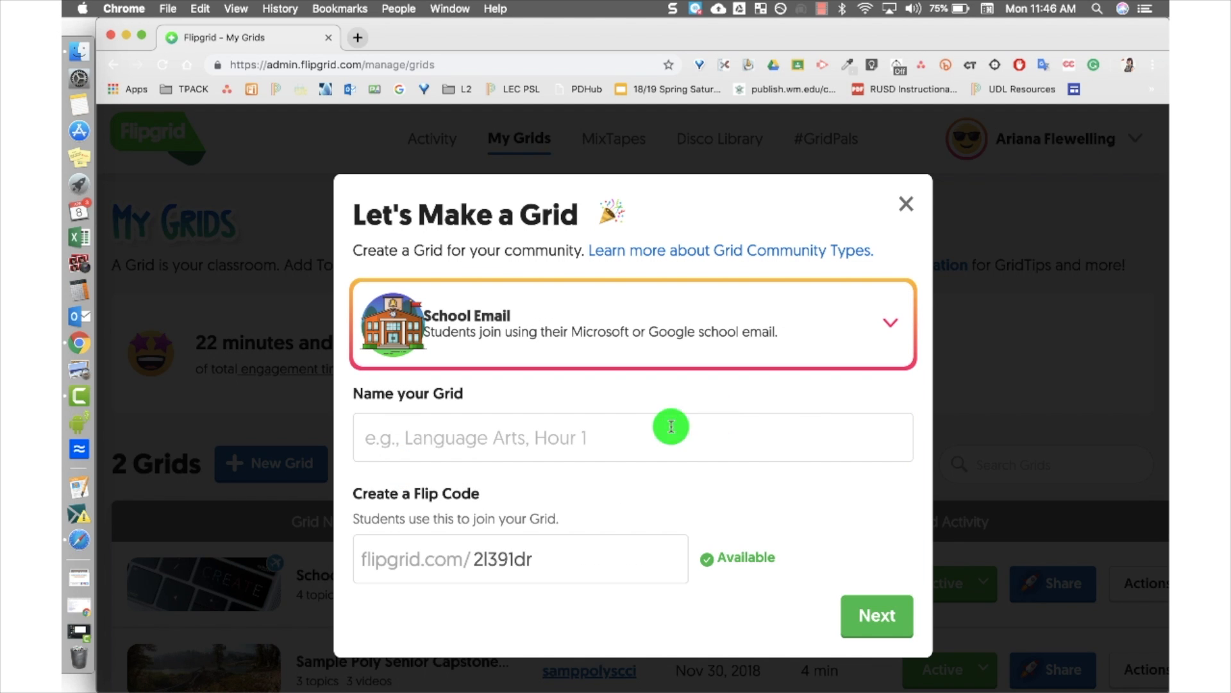
Name the grid "Quick Tip Grid" and continue with the suggested Flip Code to the school email settings.
left_click(579, 444)
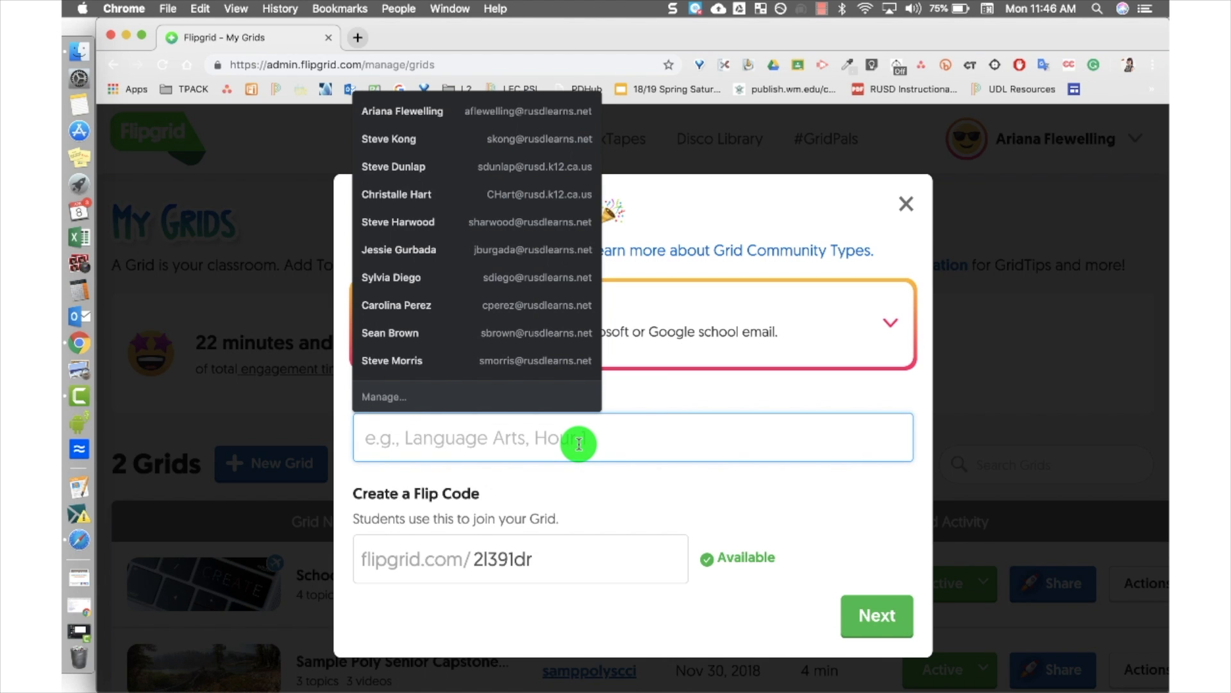
type("Quick Q")
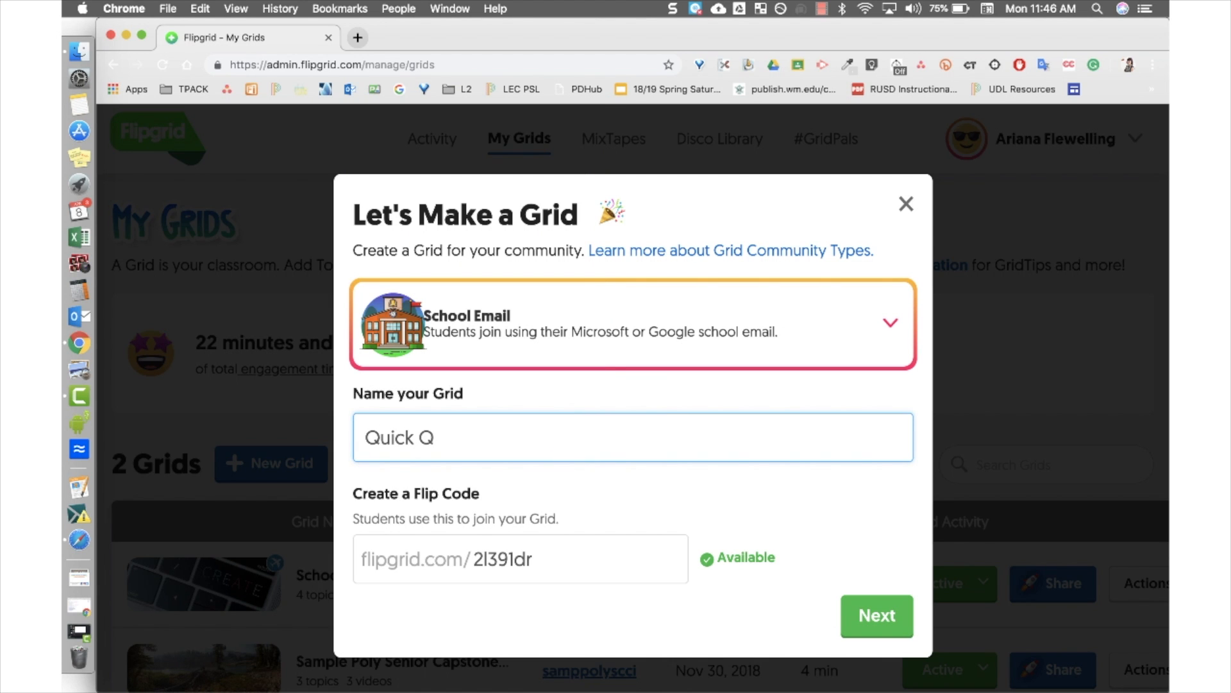
key("BackSpace")
type("Tip Grid")
left_click(633, 510)
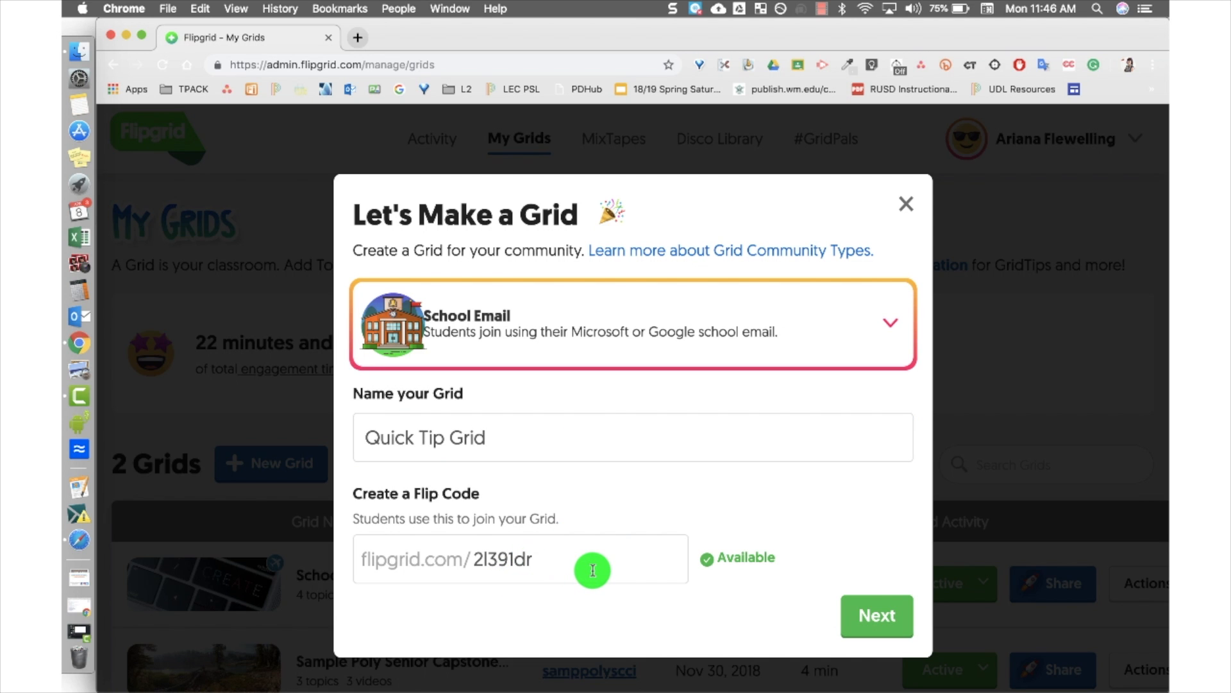
left_click(878, 619)
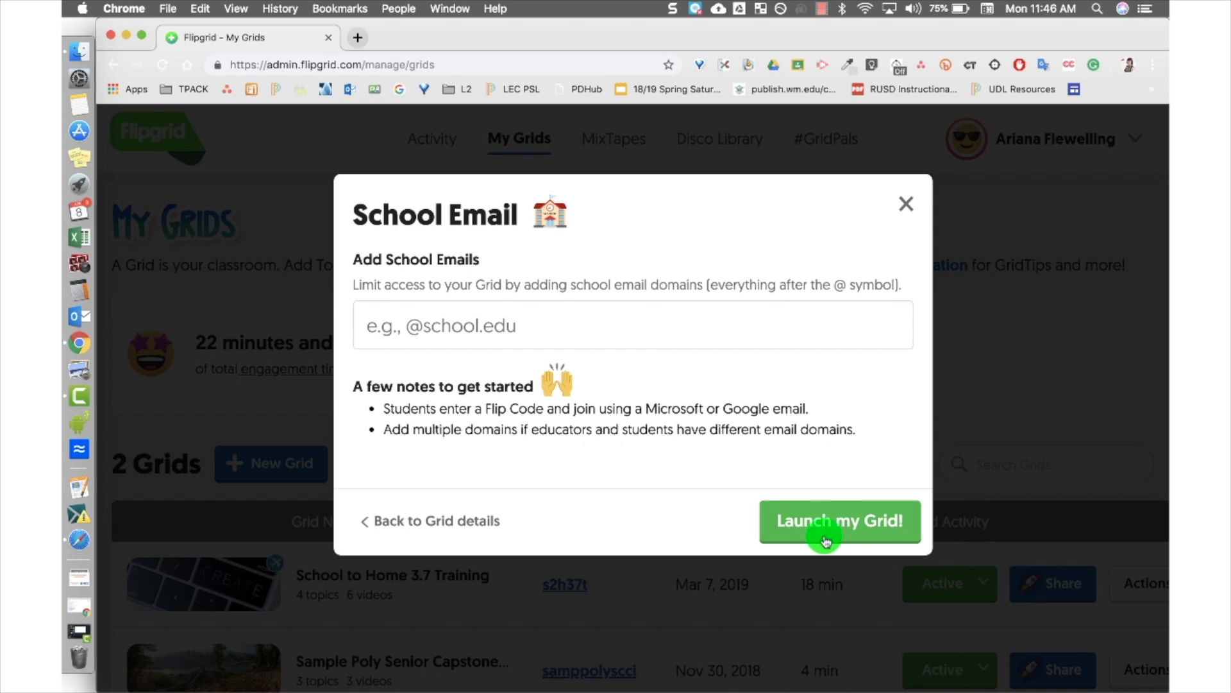
Limit access to the school email domain rusdlearns.net and launch the grid.
left_click(540, 330)
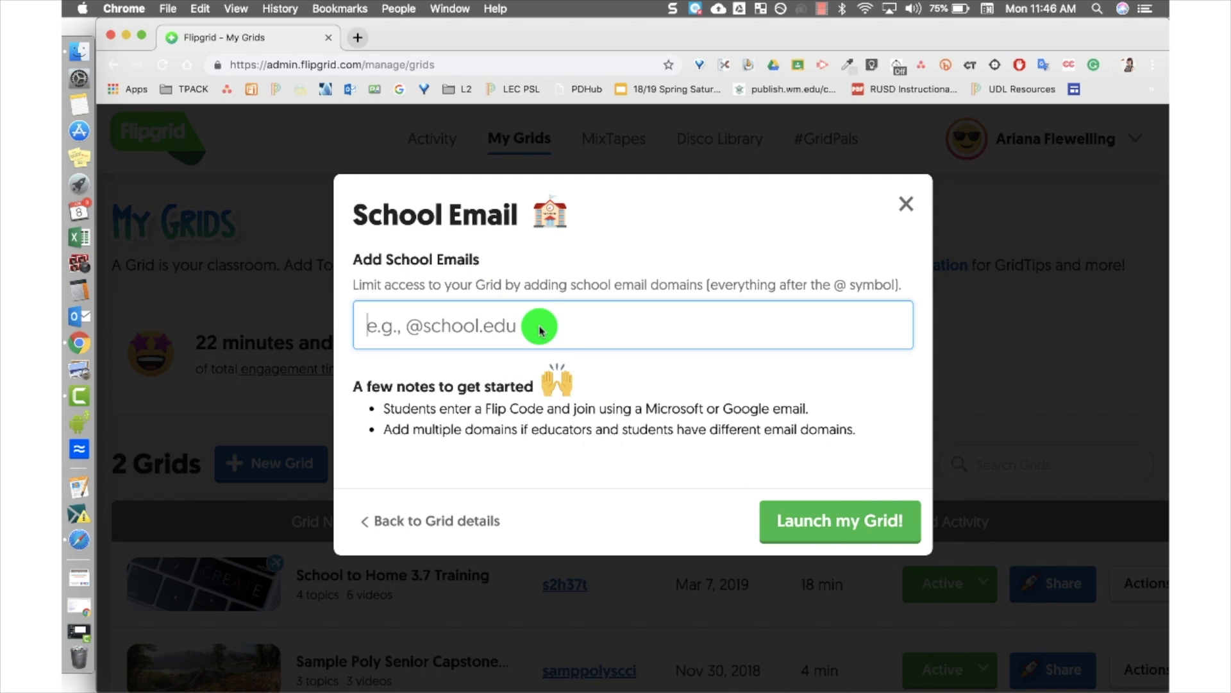
type("@rusd")
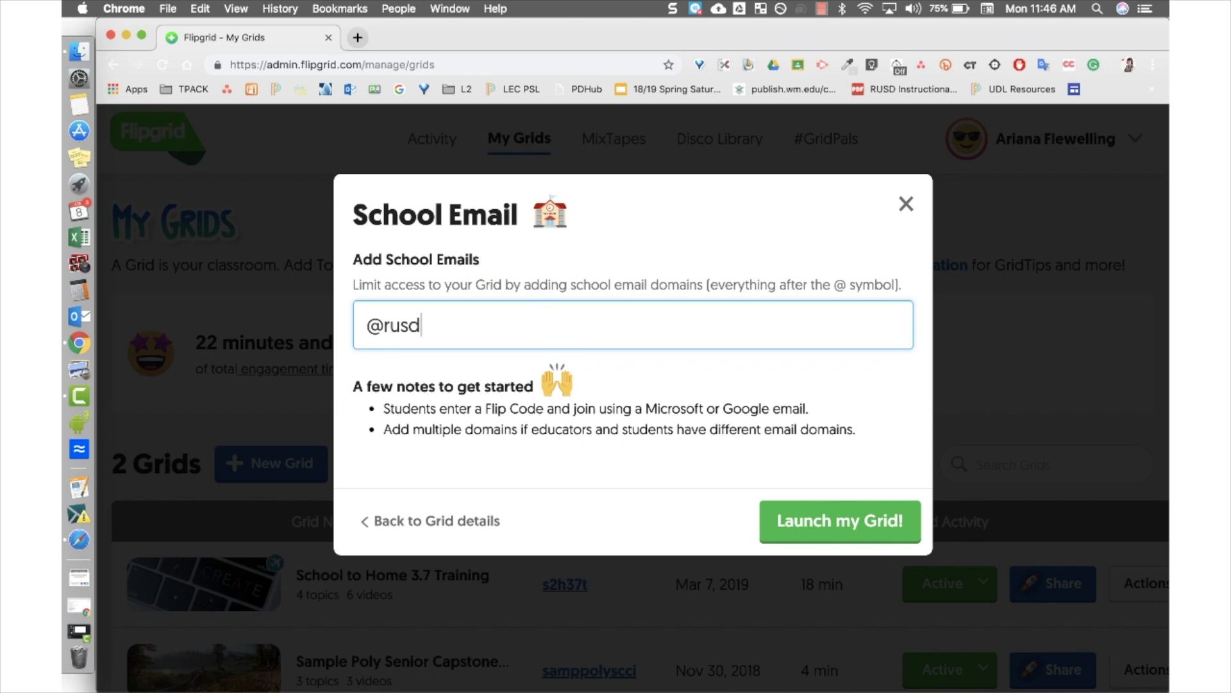
type("learns.net")
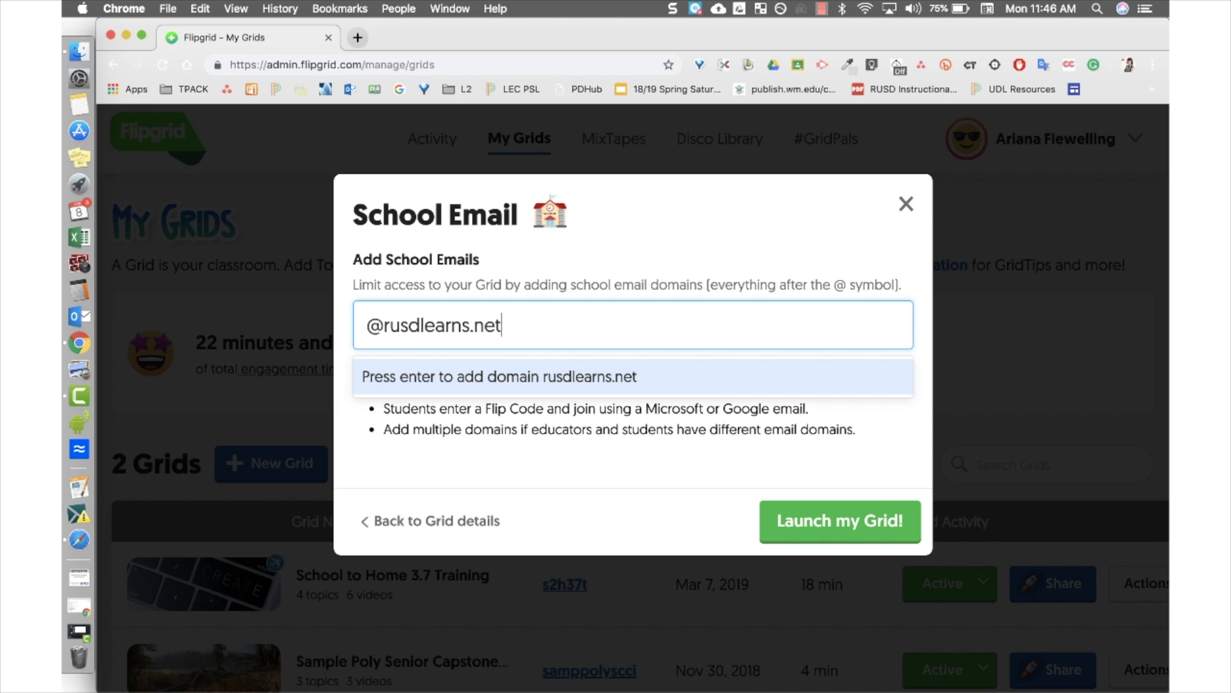
left_click(577, 376)
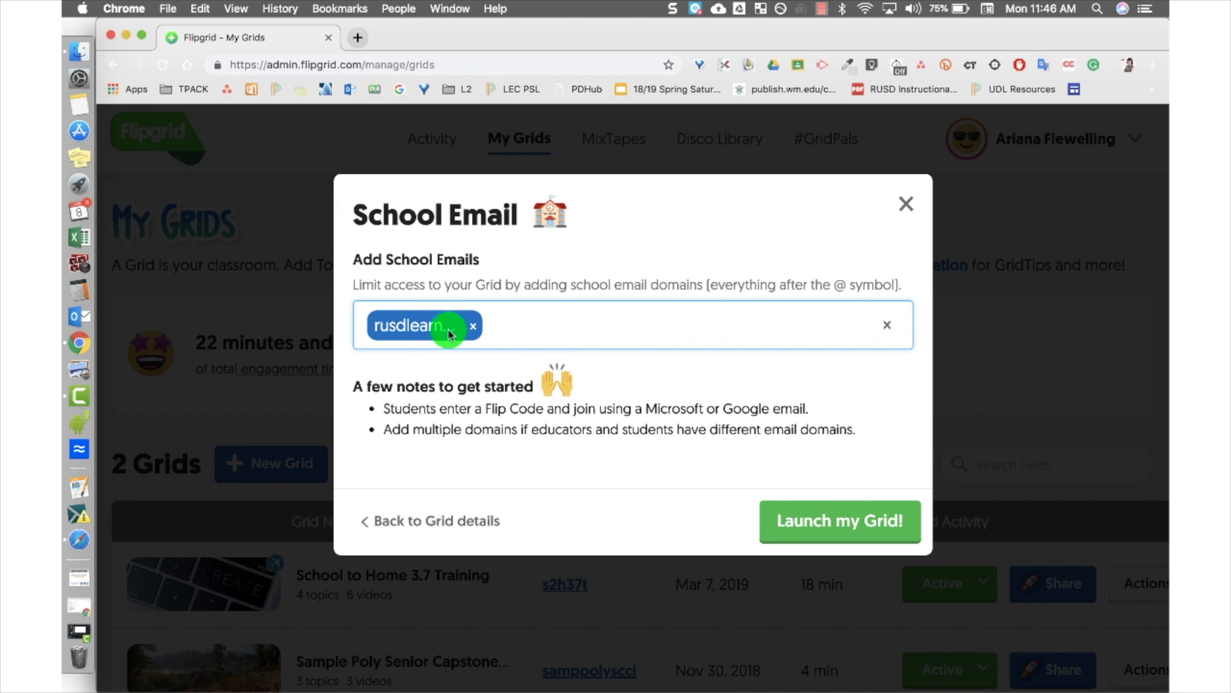
left_click(810, 531)
Open the new grid's customization settings and review its details, community type and features.
scroll(680, 516, "down", 1)
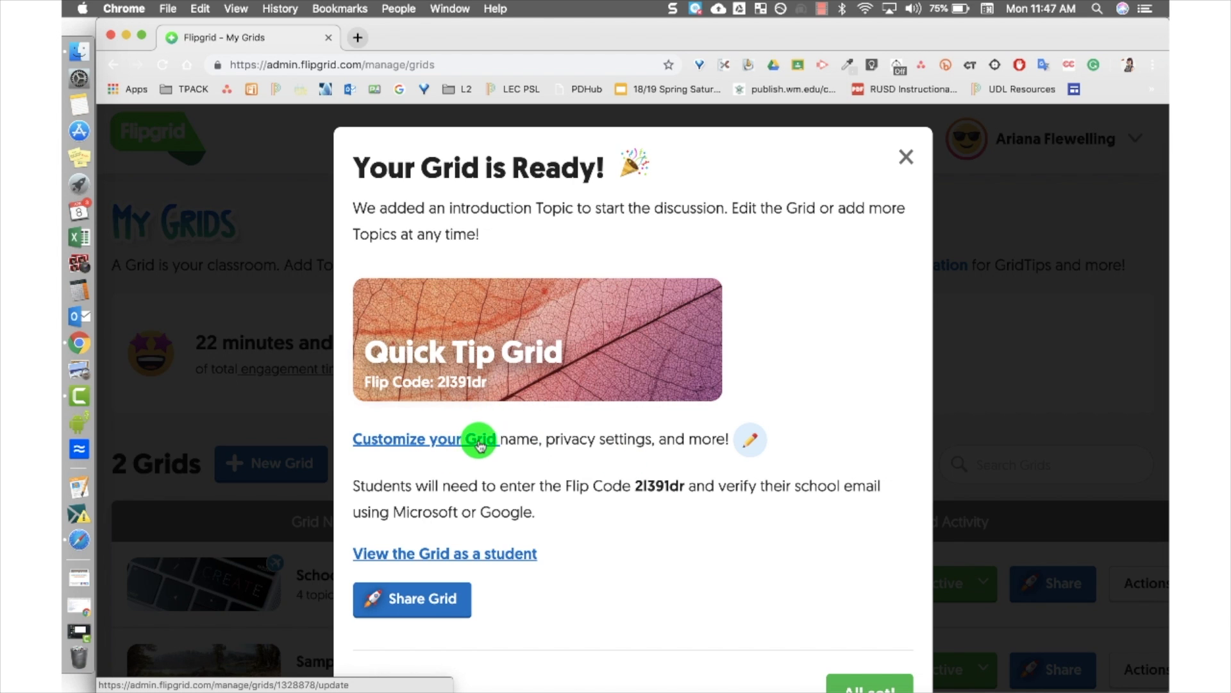
left_click(470, 444)
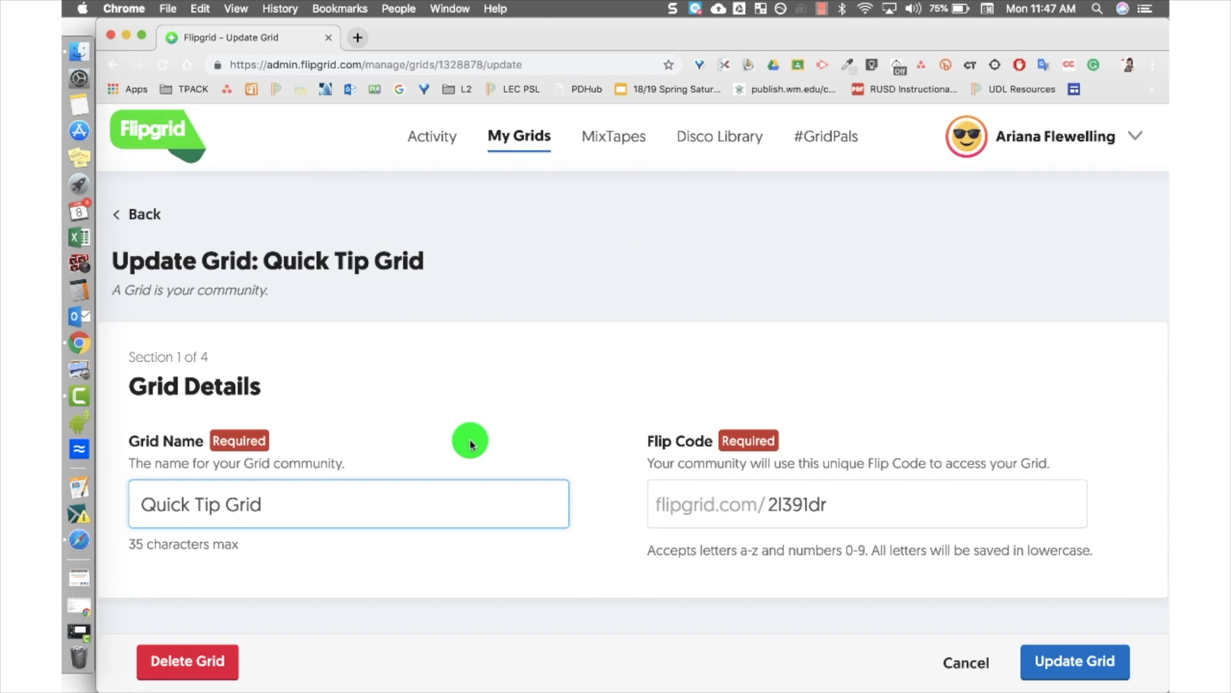
scroll(470, 444, "down", 1)
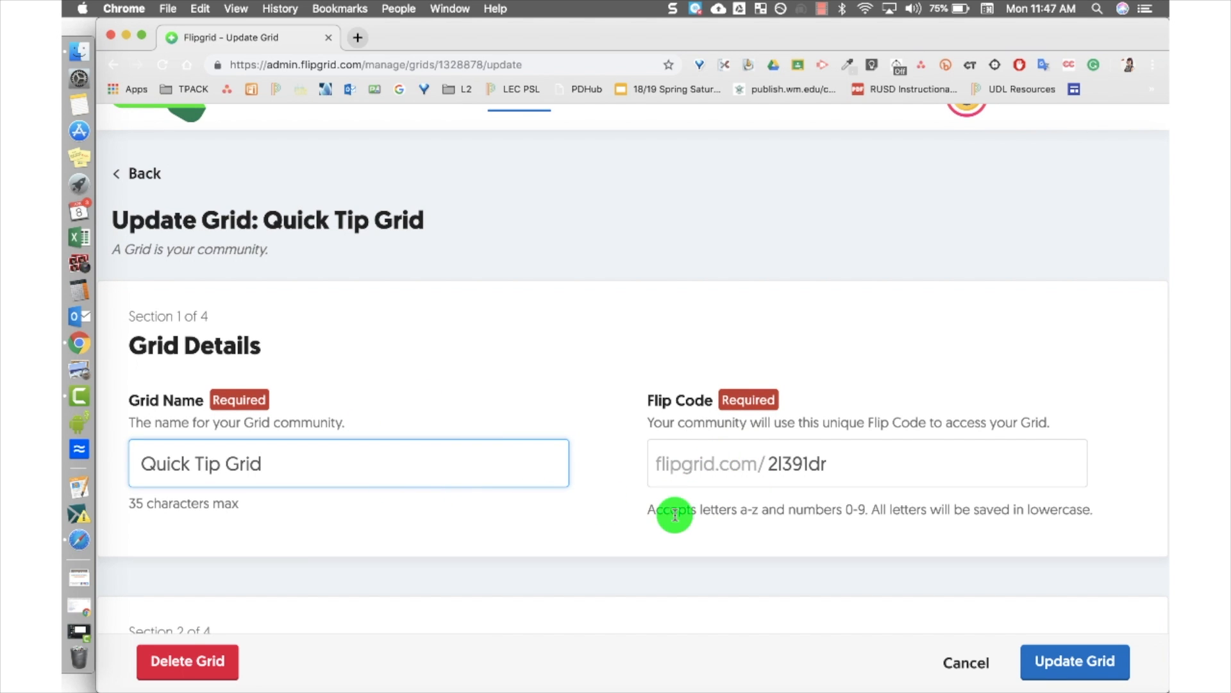
scroll(641, 487, "down", 5)
scroll(640, 487, "down", 4)
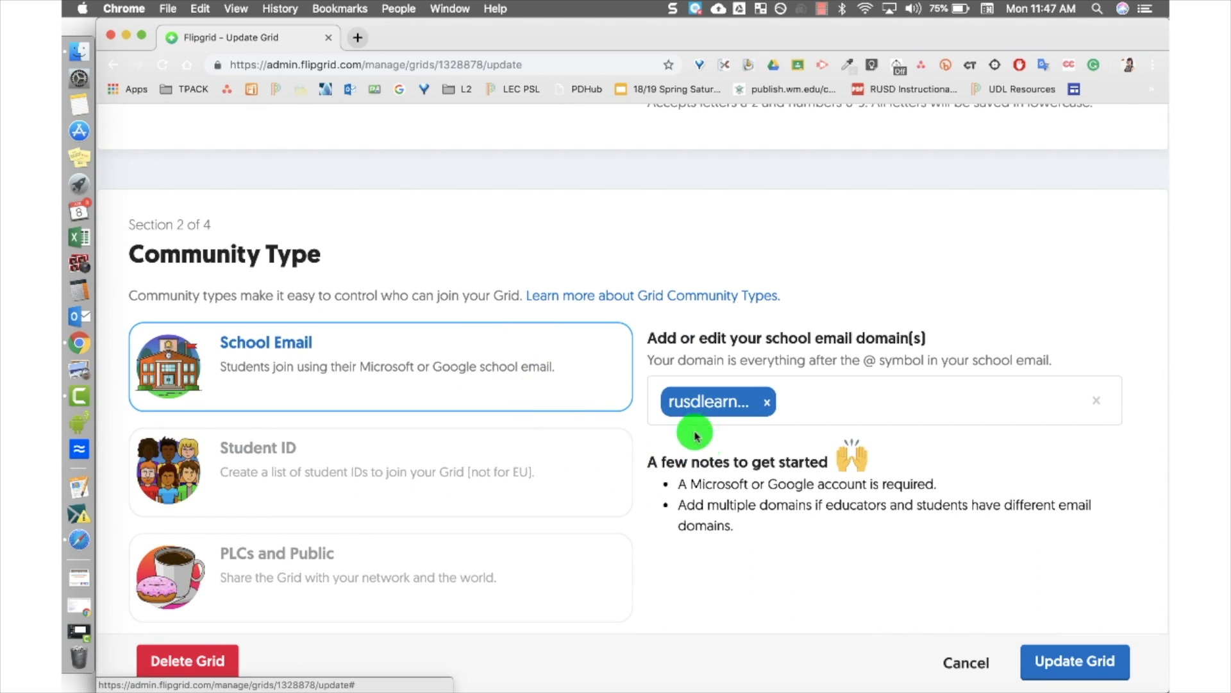
scroll(734, 421, "down", 10)
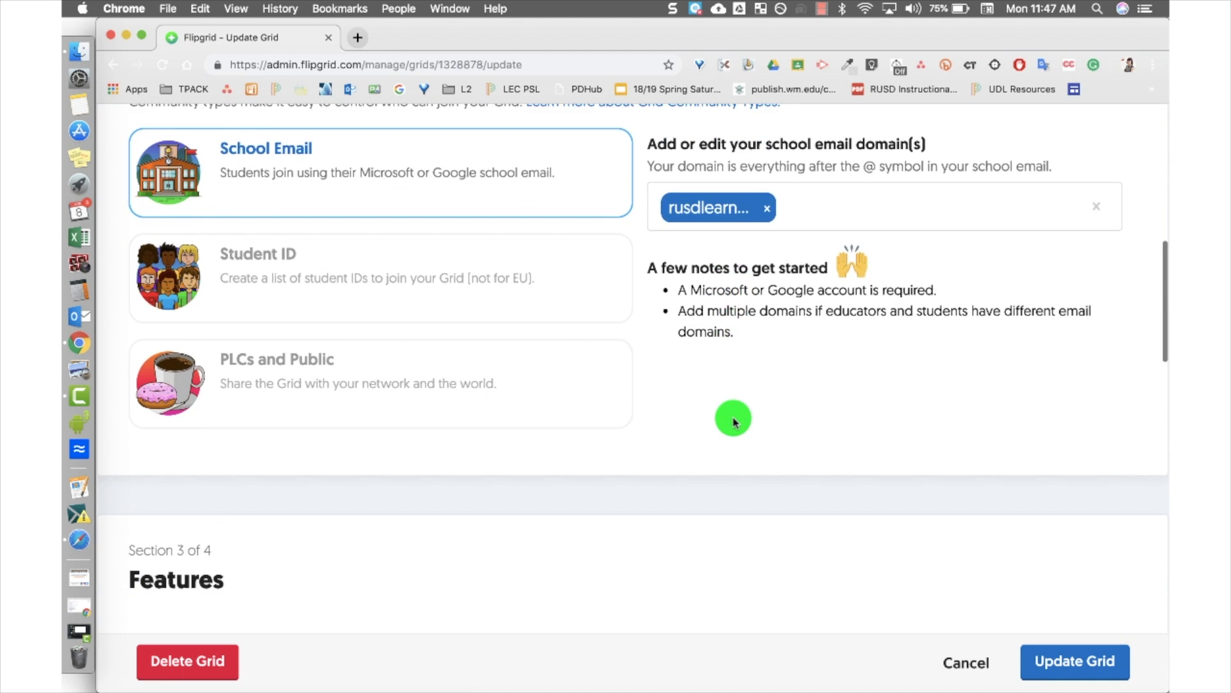
scroll(734, 421, "down", 5)
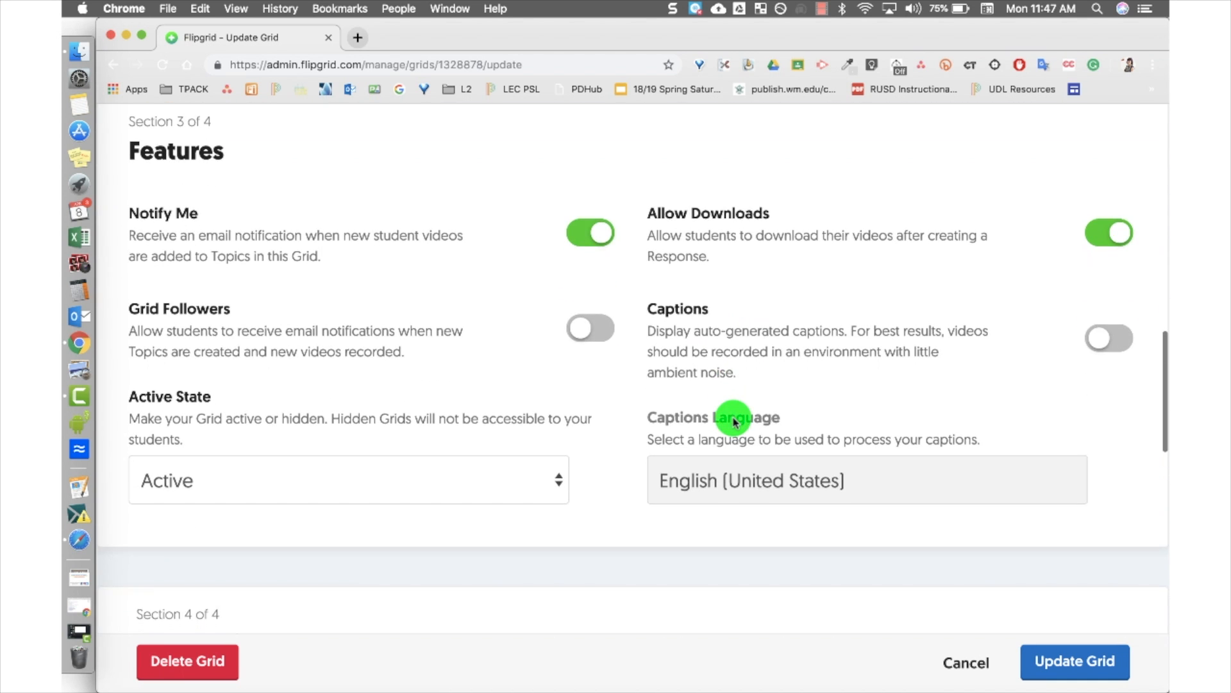
scroll(731, 420, "up", 1)
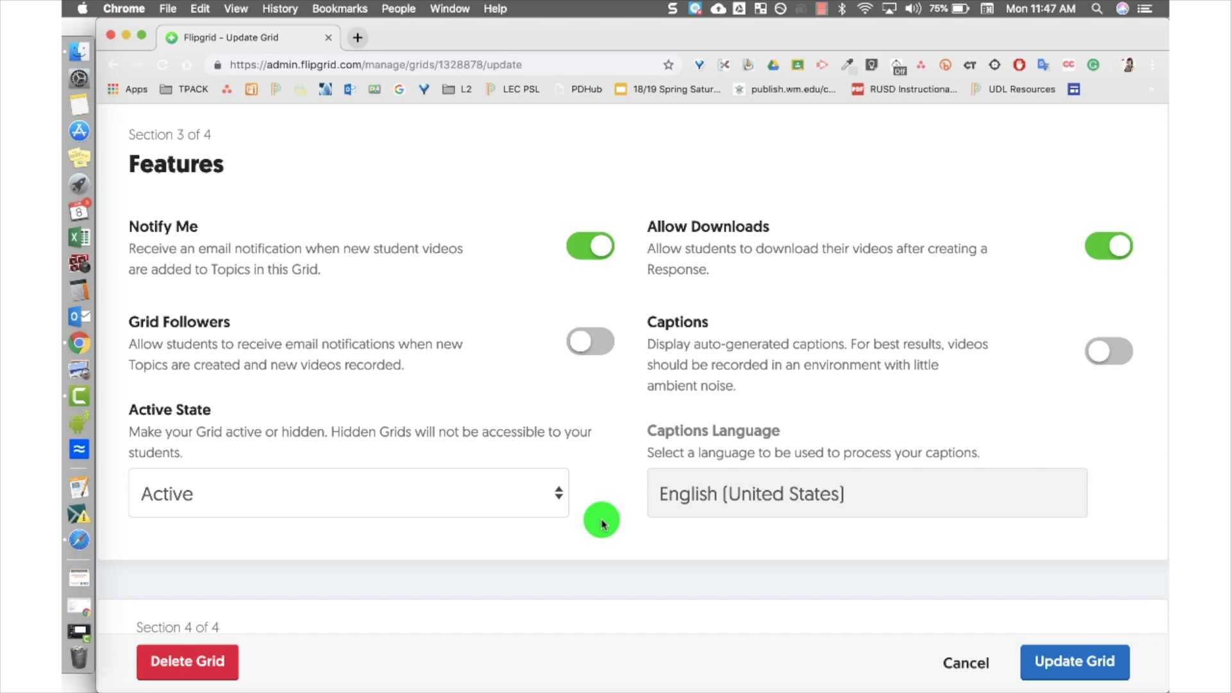
Personalize the grid by choosing the rainbow-coloured dots image from the Textures collection as its cover.
scroll(601, 523, "down", 7)
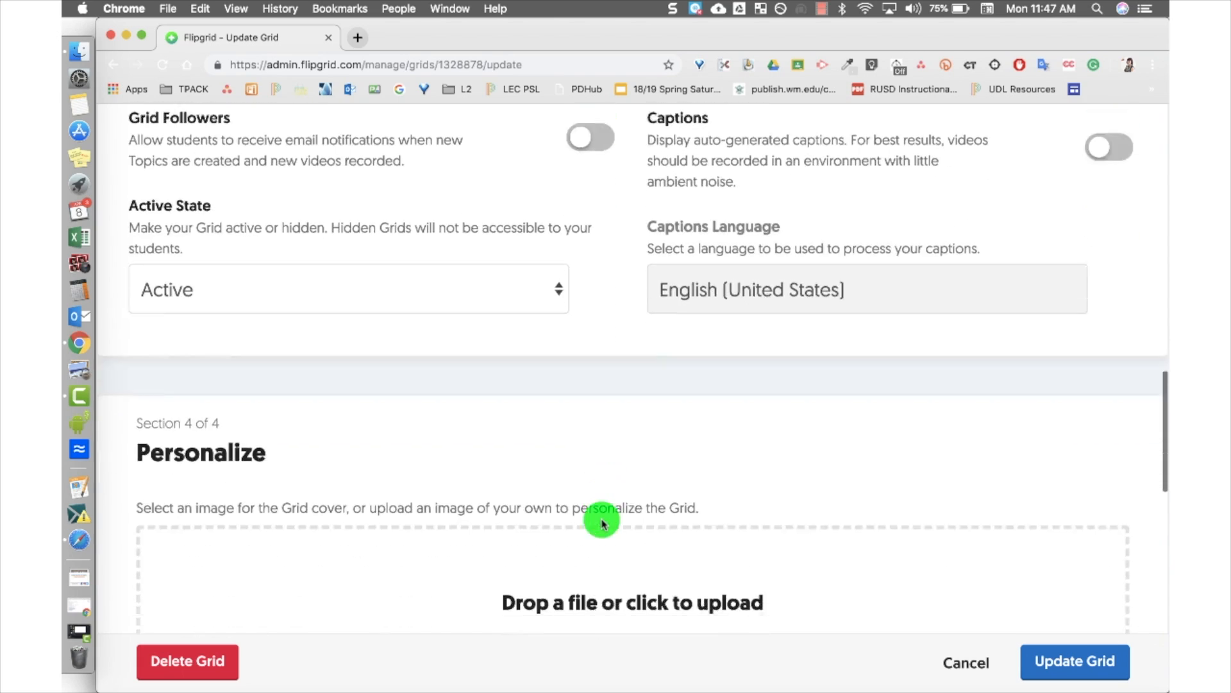
scroll(602, 523, "down", 5)
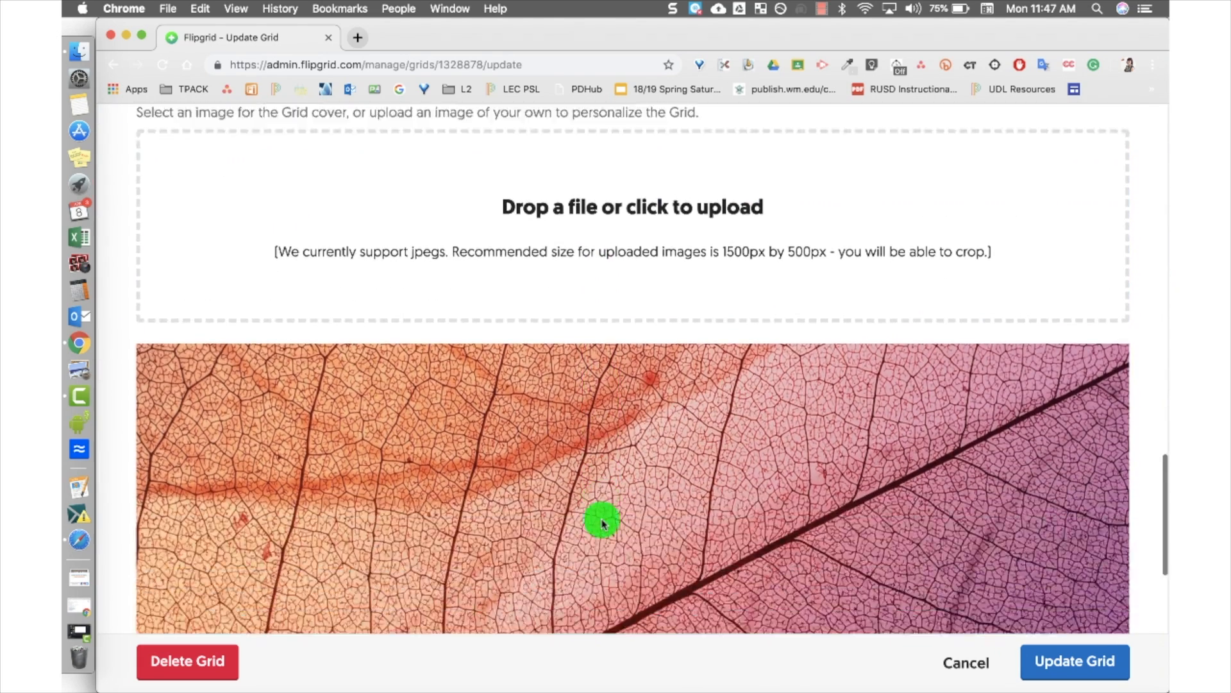
scroll(602, 523, "down", 2)
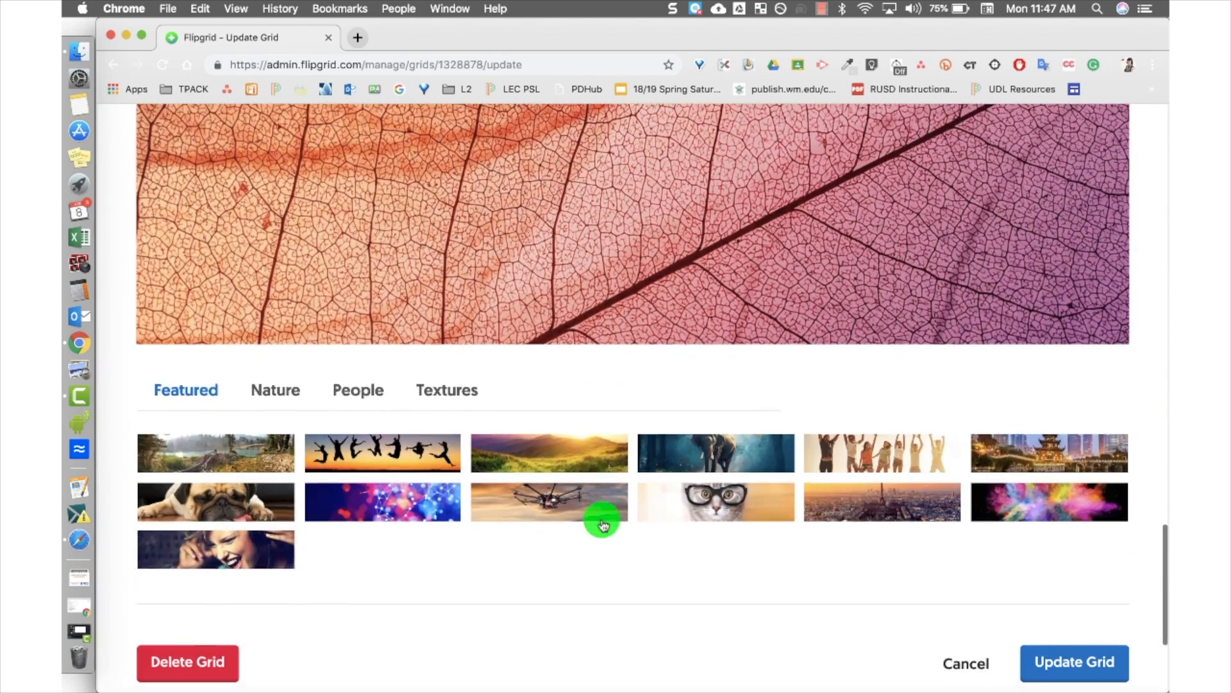
scroll(601, 525, "down", 1)
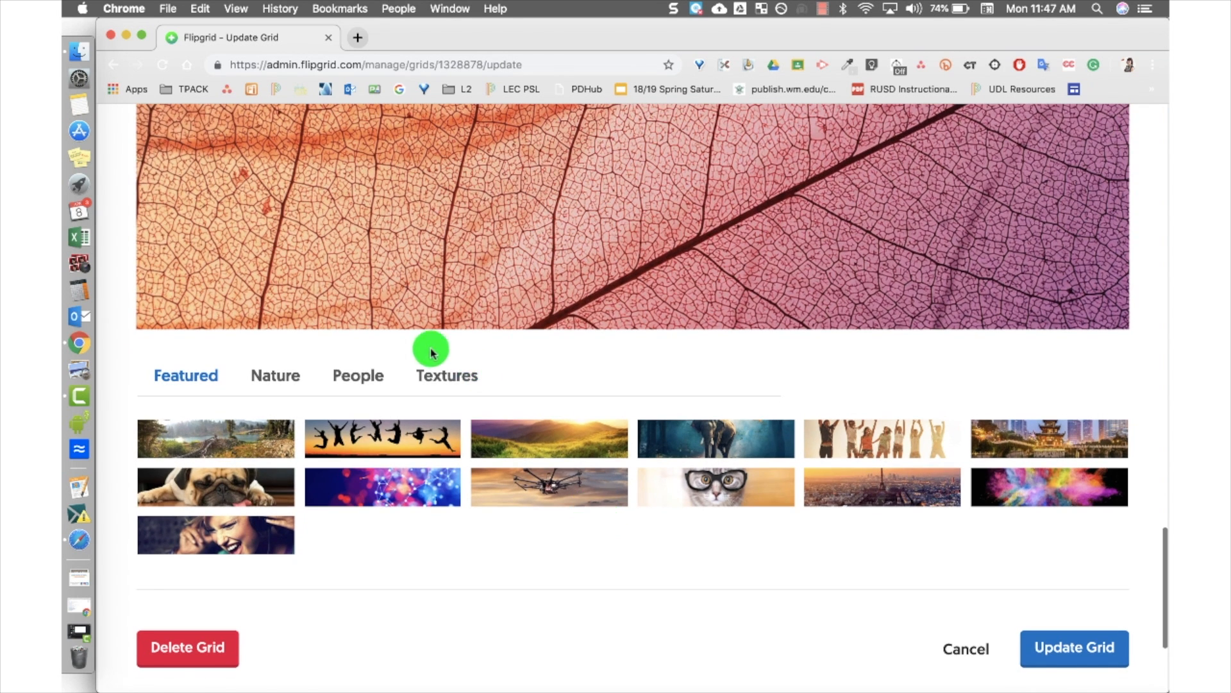
left_click(448, 380)
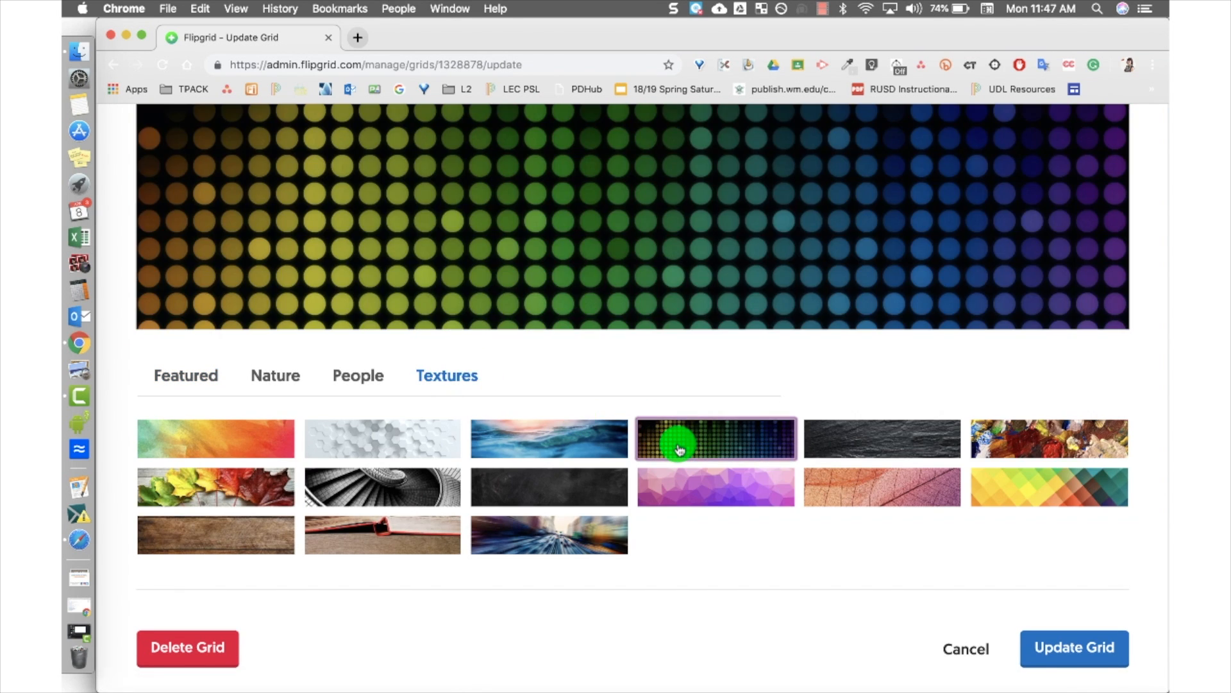
scroll(679, 449, "down", 5)
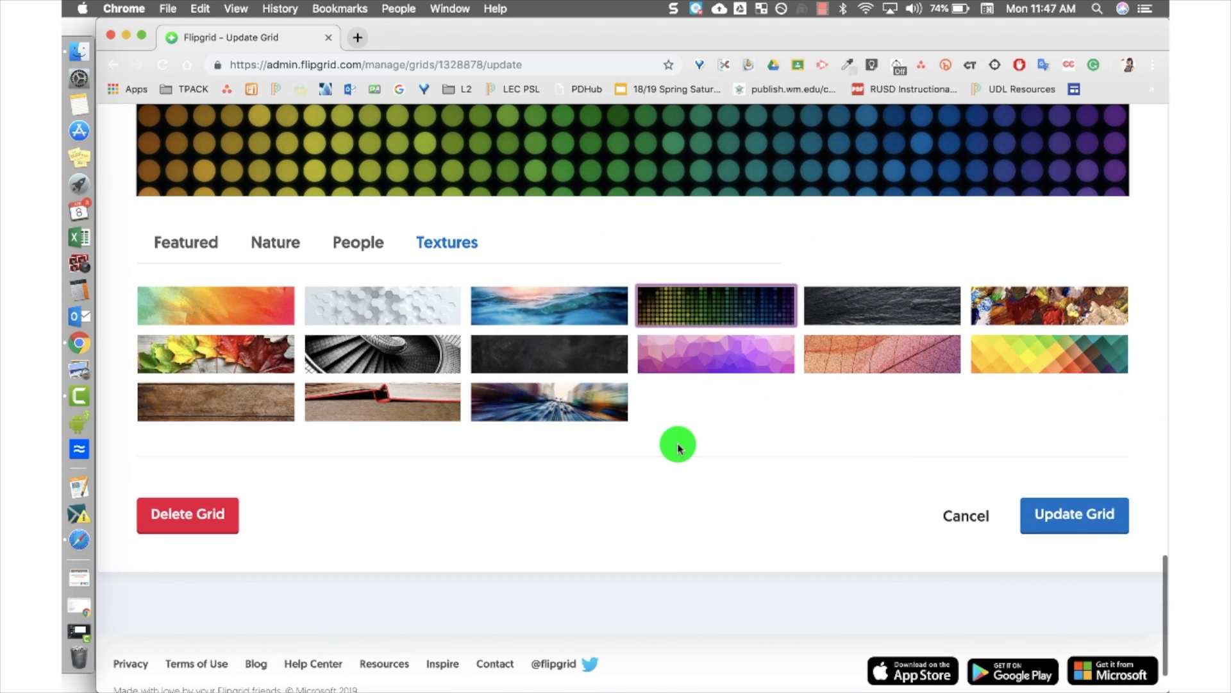
Save the grid's customization and start a new topic in Quick Tip Grid.
left_click(1092, 515)
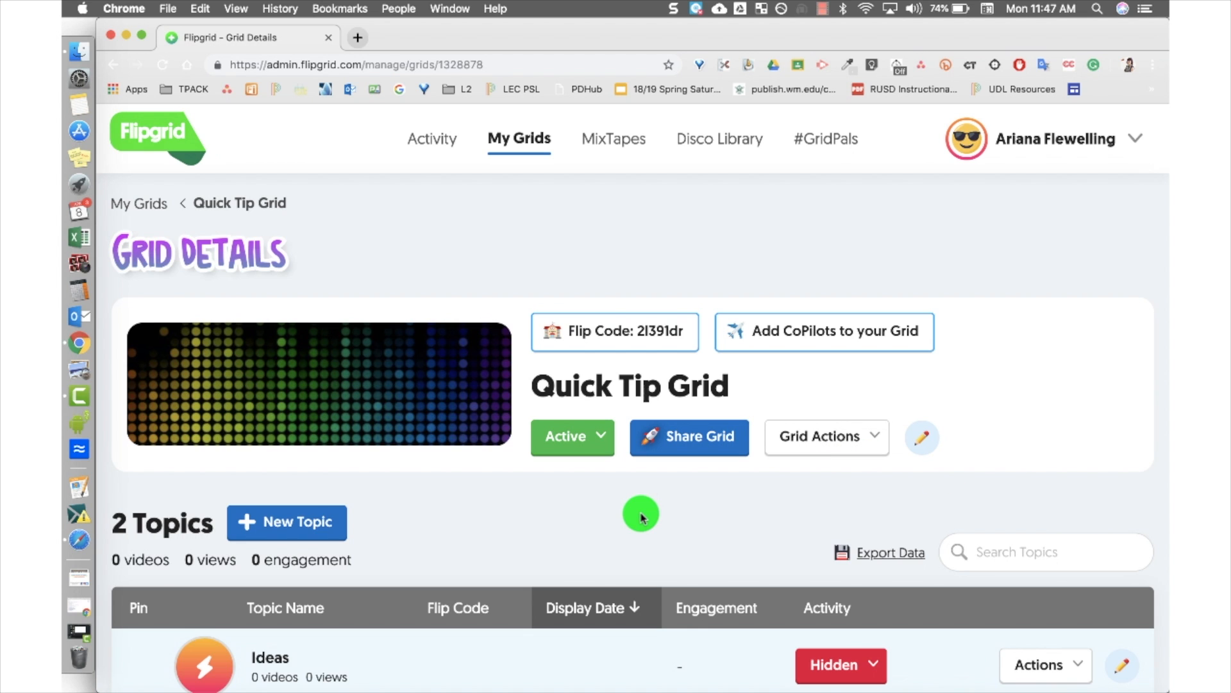
scroll(638, 513, "down", 3)
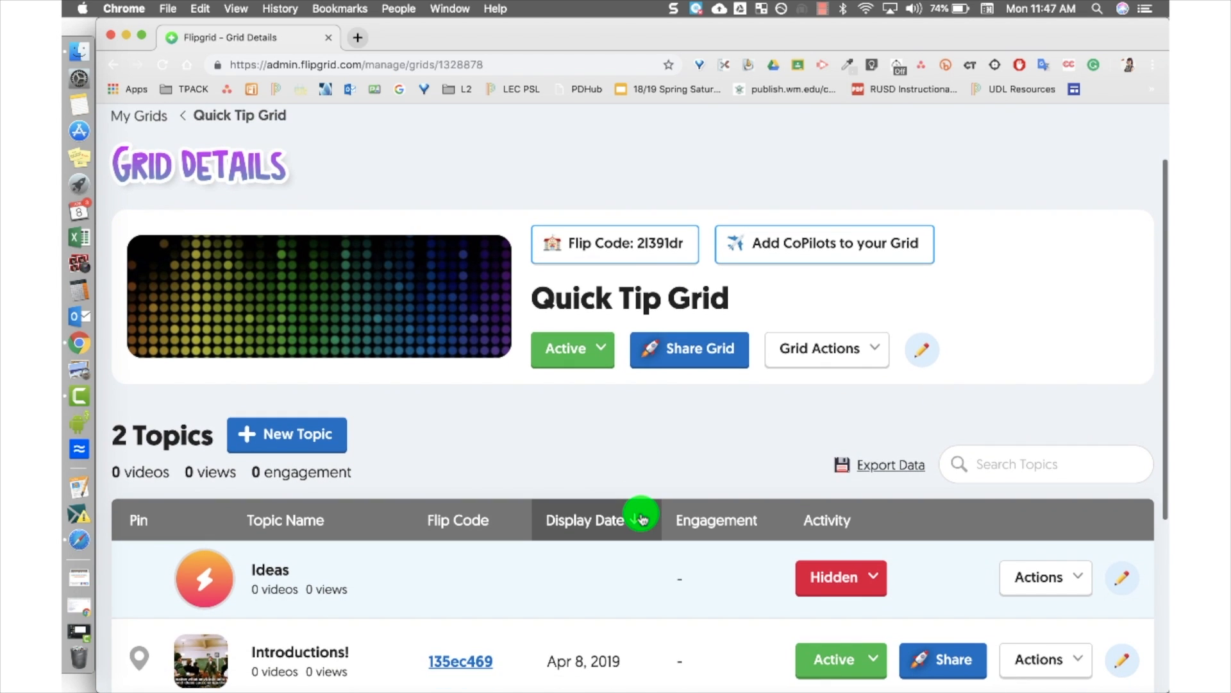
left_click(321, 448)
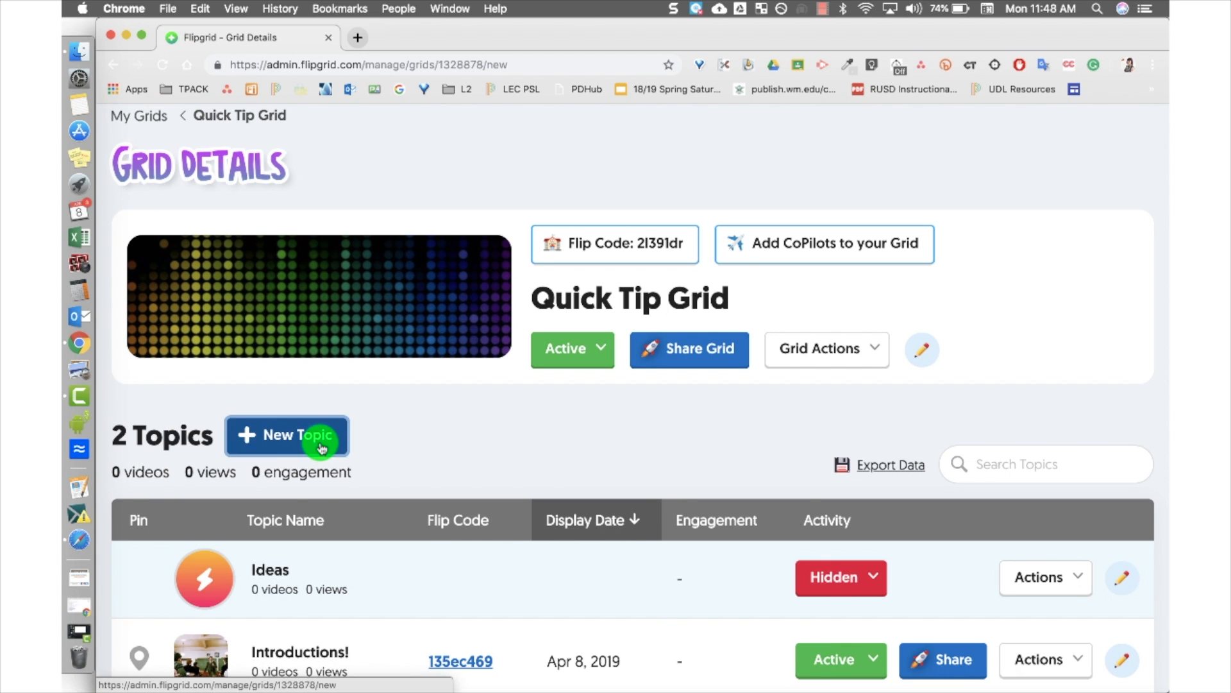
Title the new topic "What do you think about Quick Tips?".
scroll(319, 442, "down", 3)
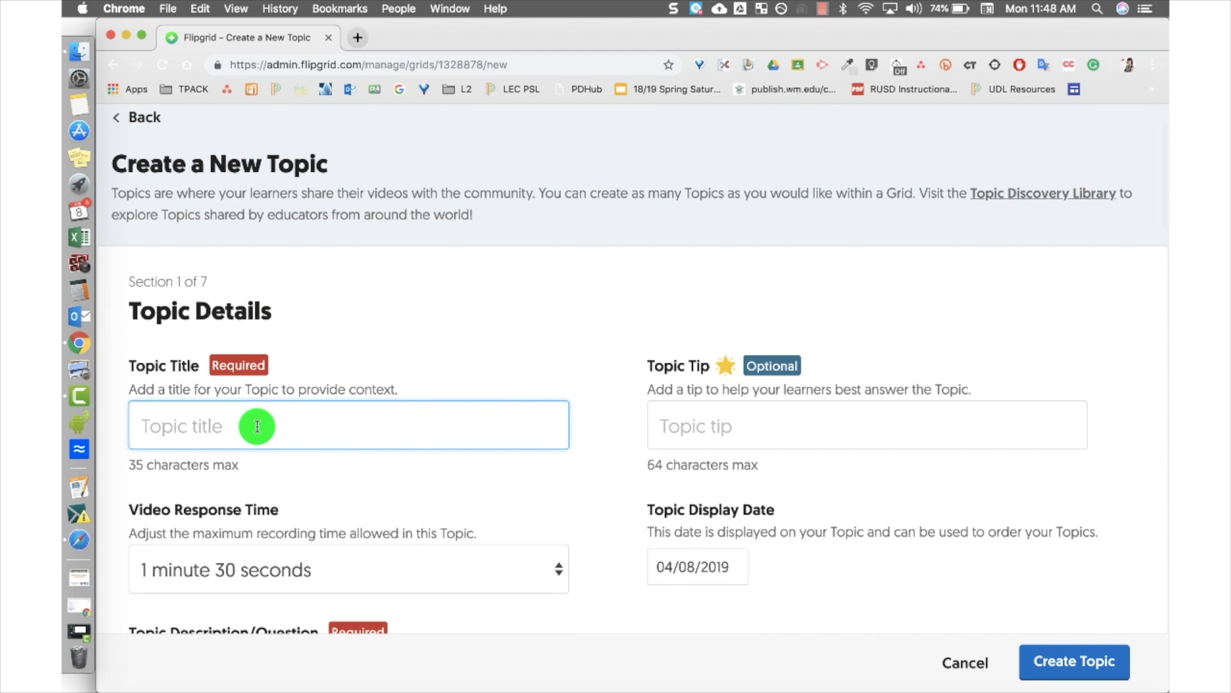
type("What di")
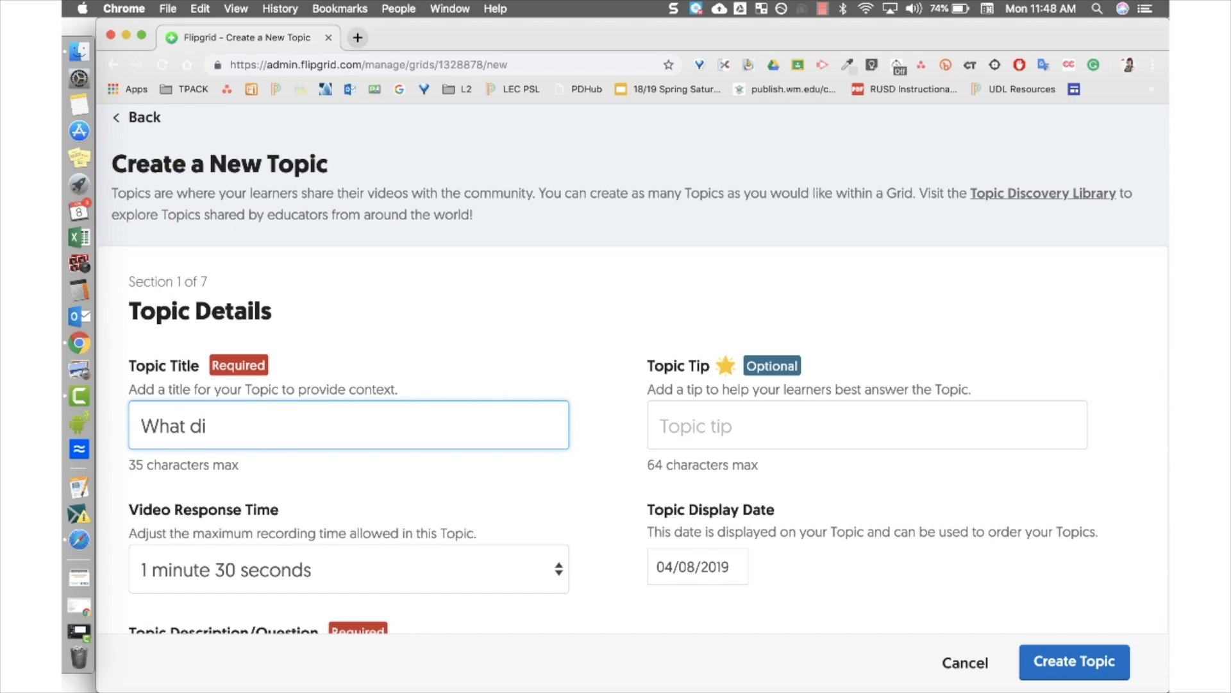
key("BackSpace")
type("o you think about ")
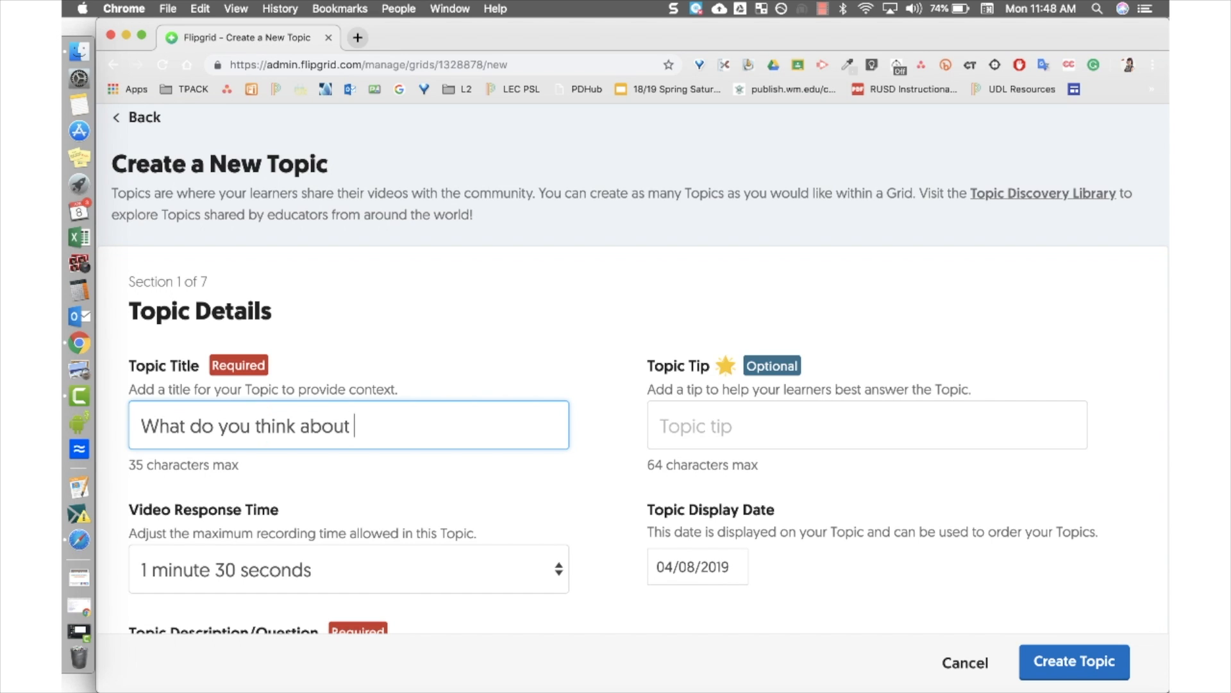
type("Quick Tips?")
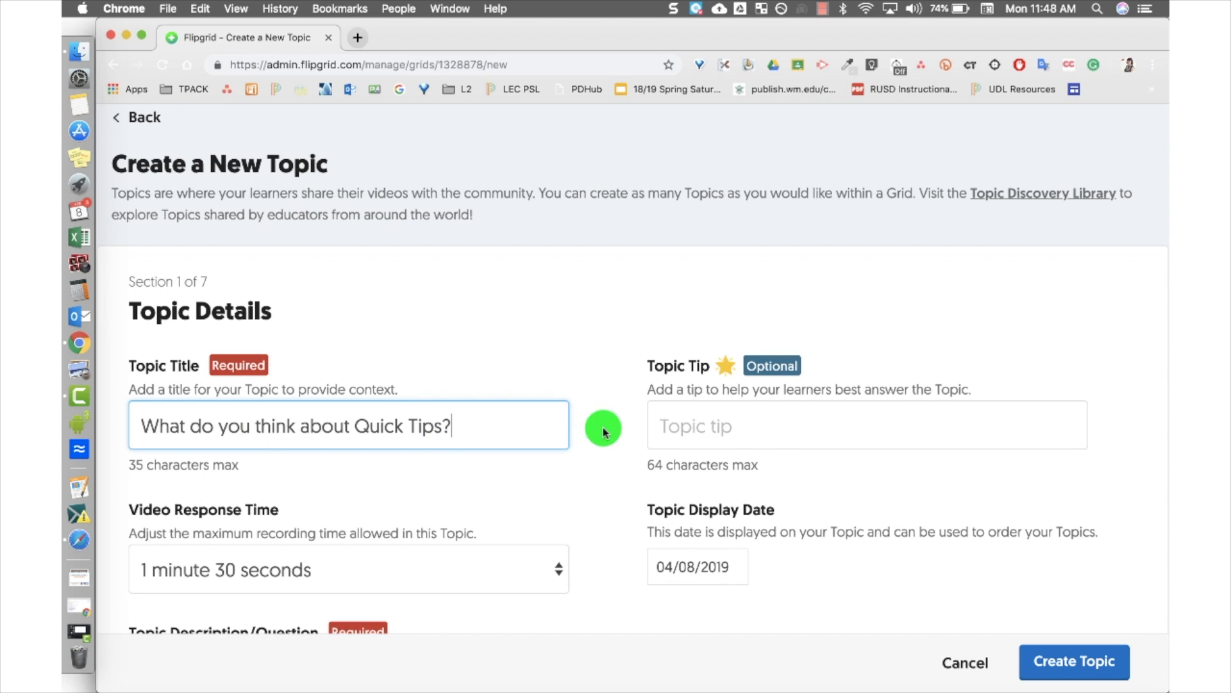
Add the topic tip "Let us know what you think about this/other Quick Tips.".
left_click(763, 427)
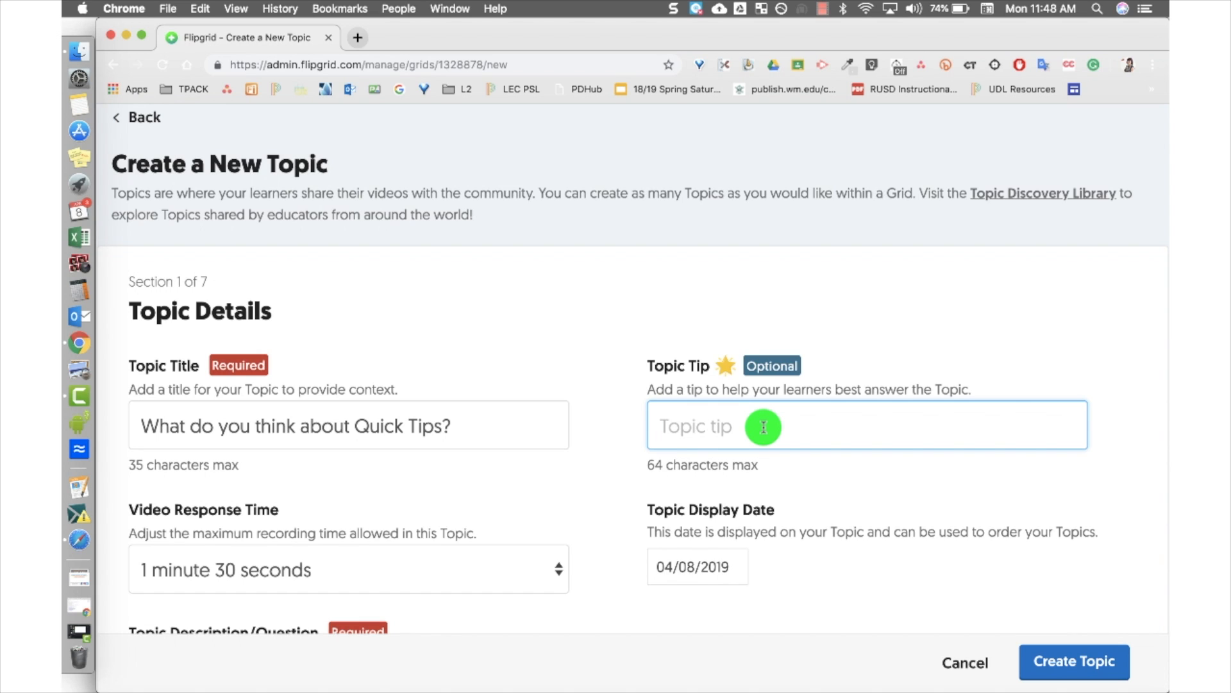
type("Let us ")
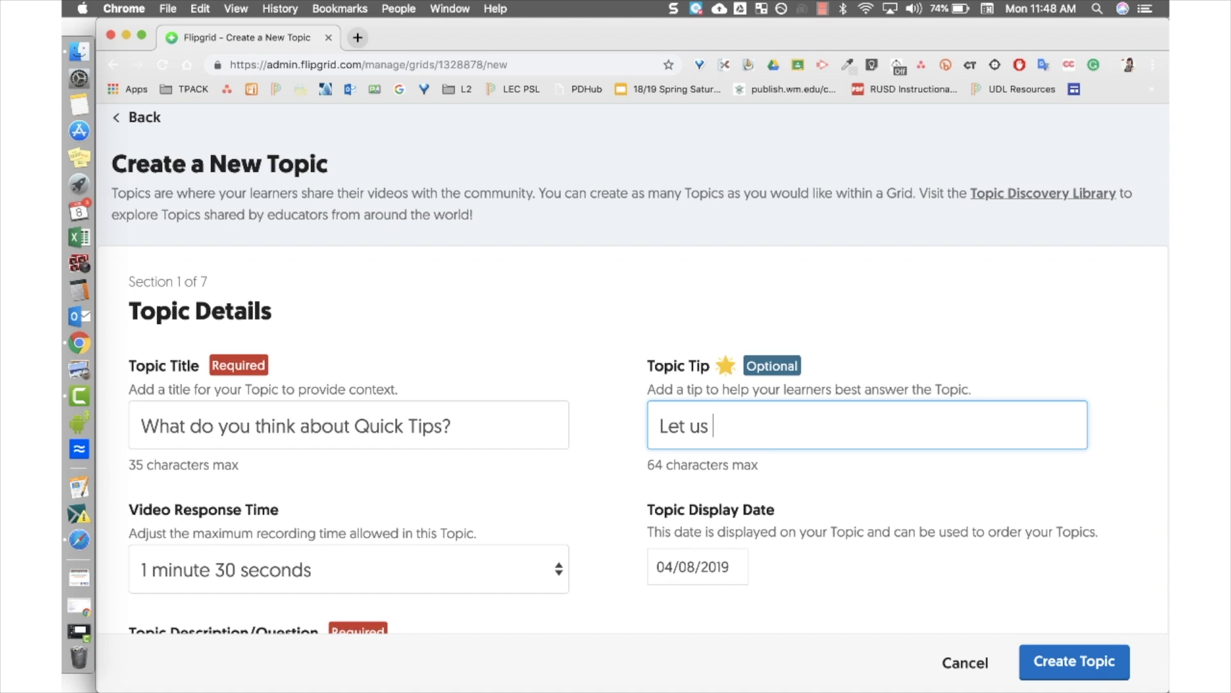
type("know what you think ")
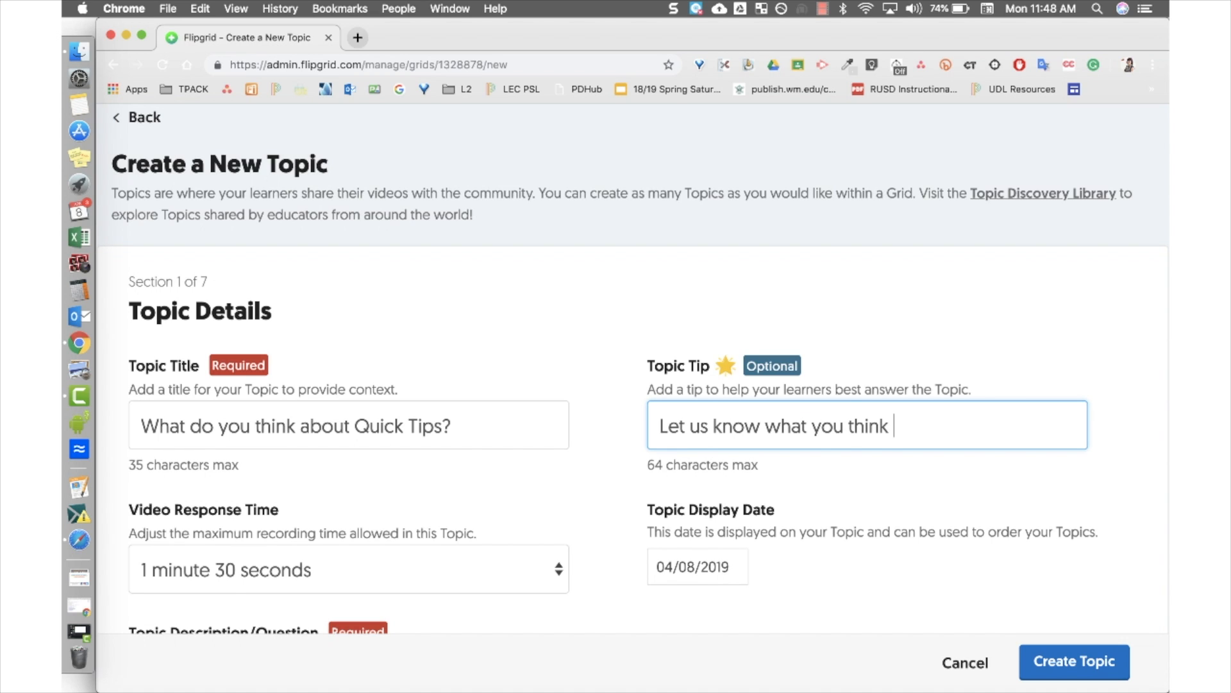
type("about this")
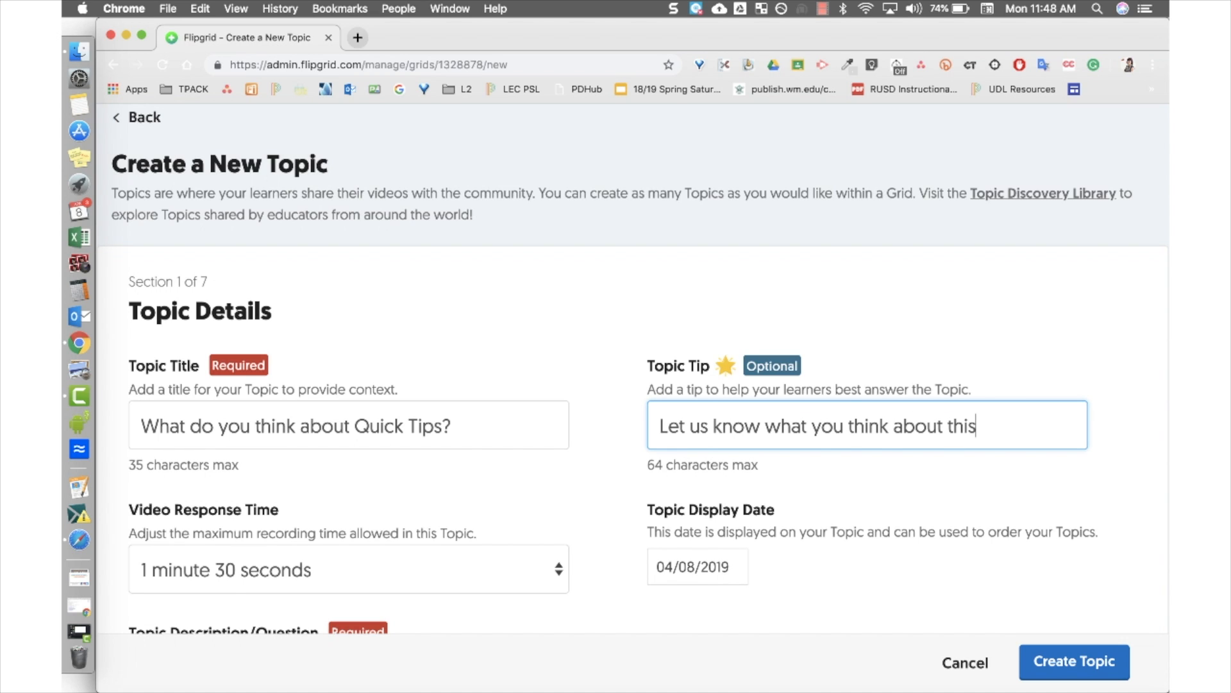
type("/other Qui")
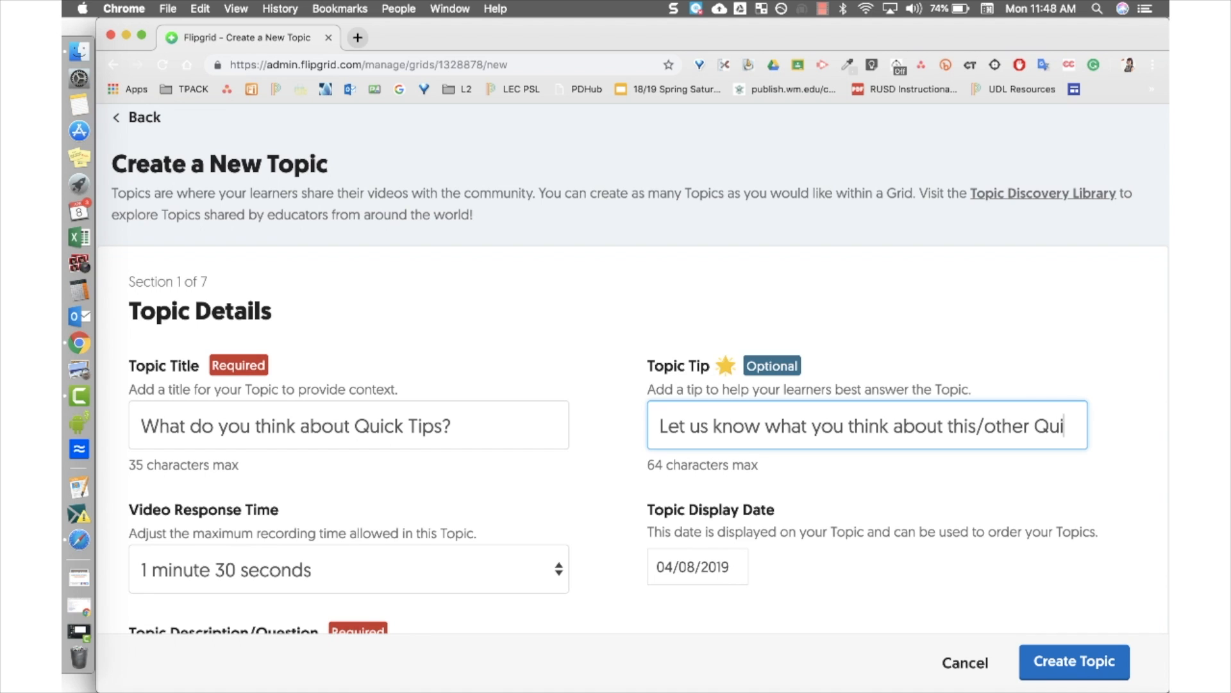
type("ck Tips.")
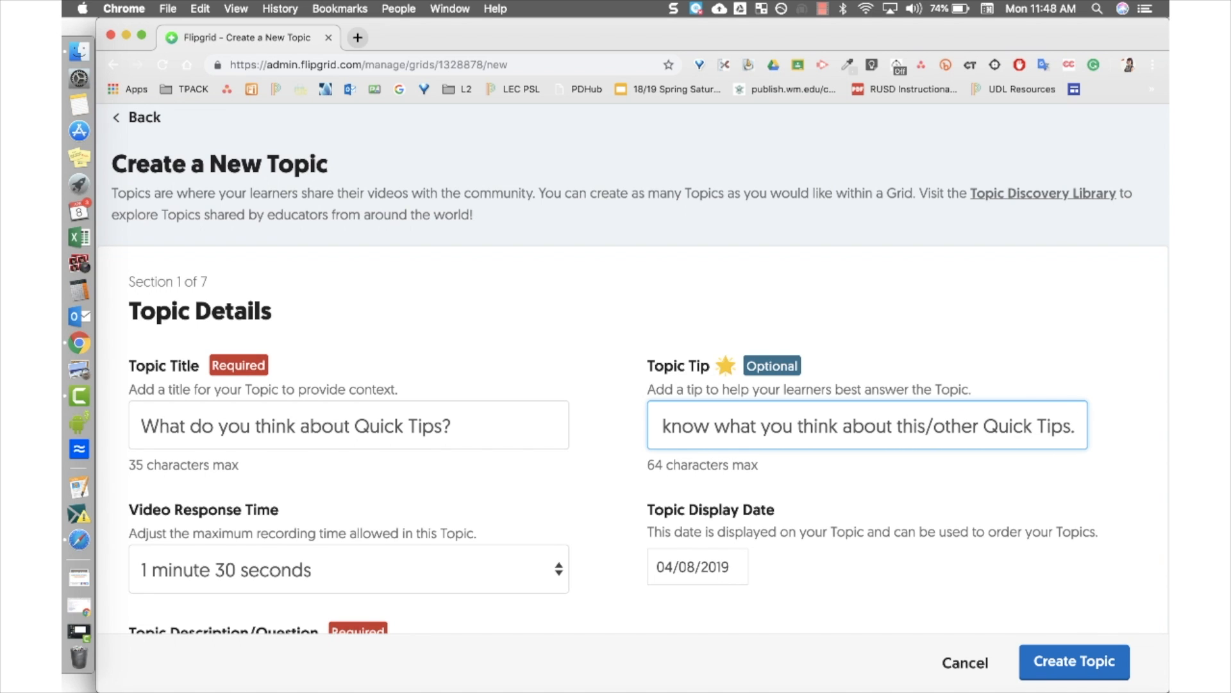
Look at the Topic Display Date calendar and set the video response time to 45 seconds.
scroll(687, 434, "down", 3)
left_click(734, 448)
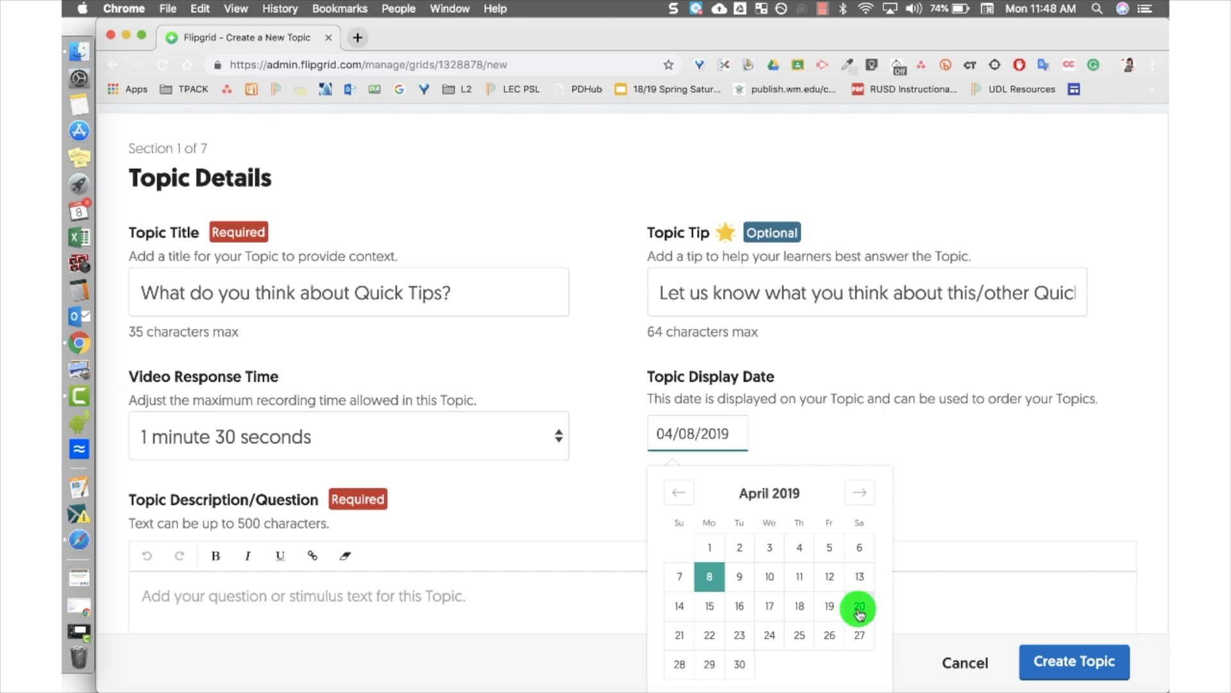
left_click(652, 338)
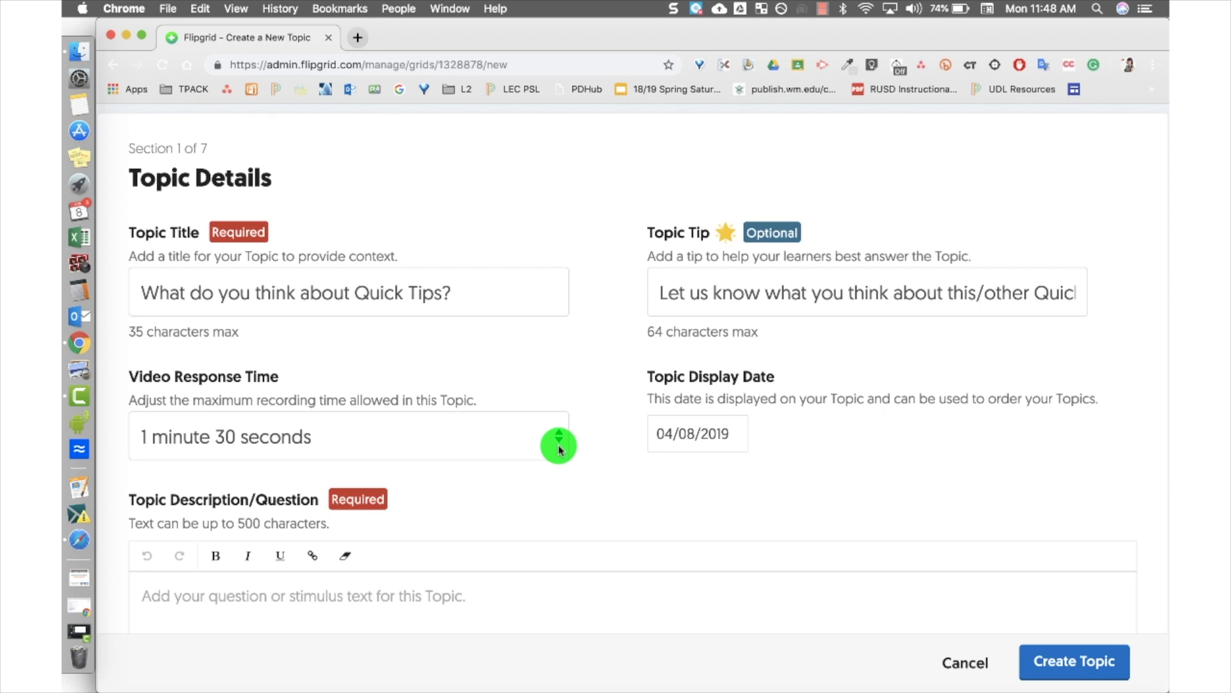
left_click(558, 447)
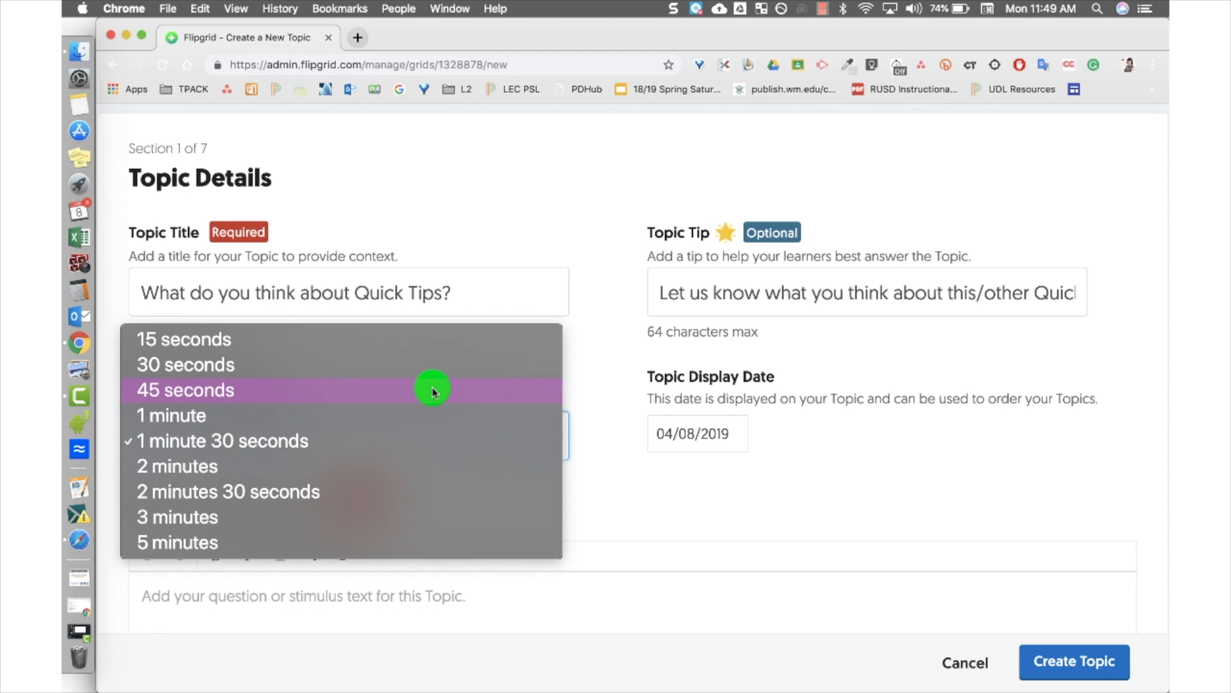
left_click(433, 390)
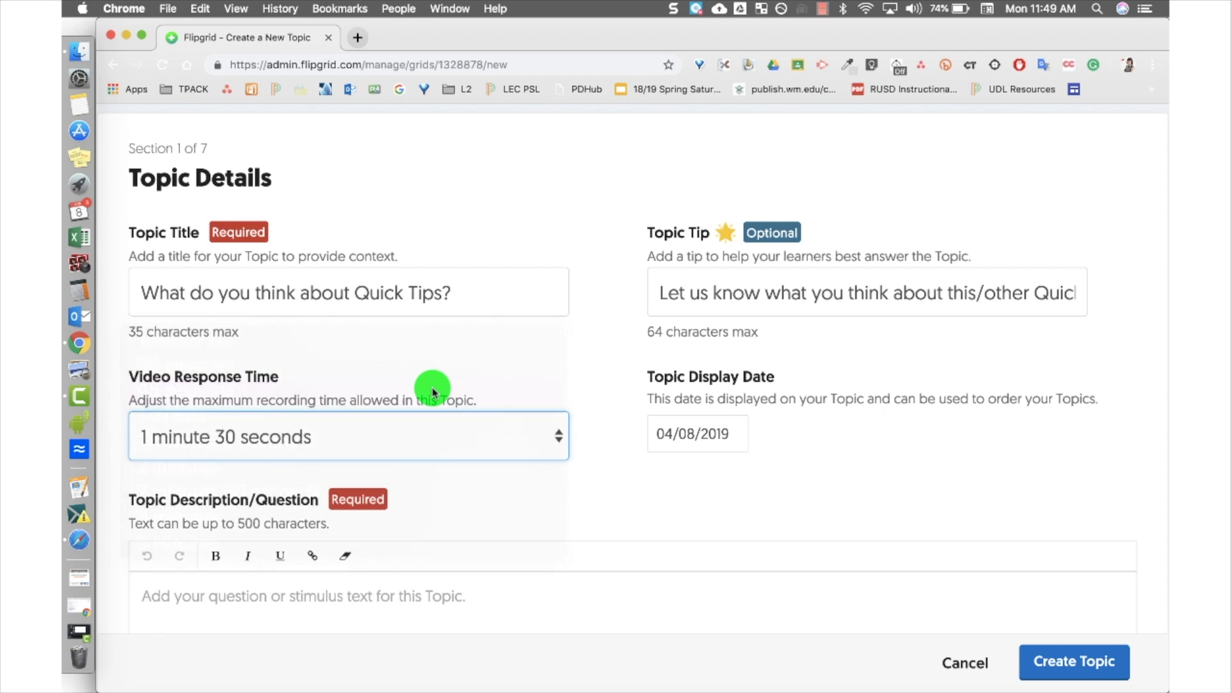
Write the topic description "Thanks for being a Quick Tip subscriber, let us know what you'd like to see next year!".
scroll(433, 385, "down", 3)
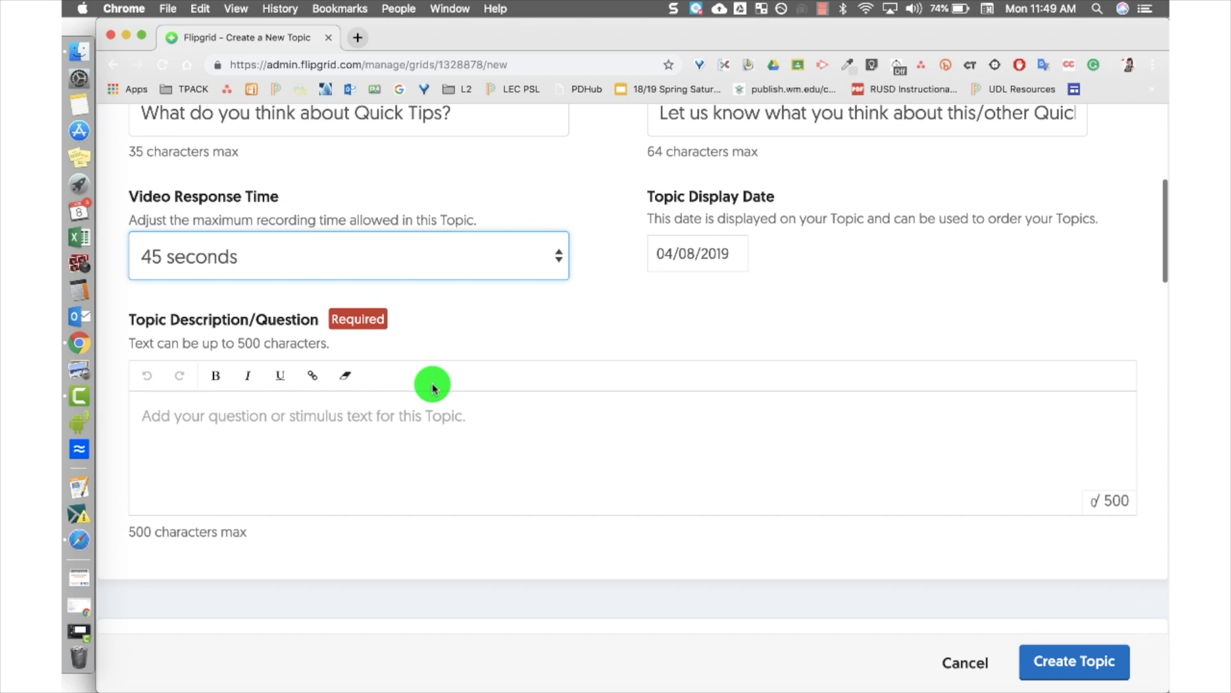
left_click(183, 411)
type("Tha")
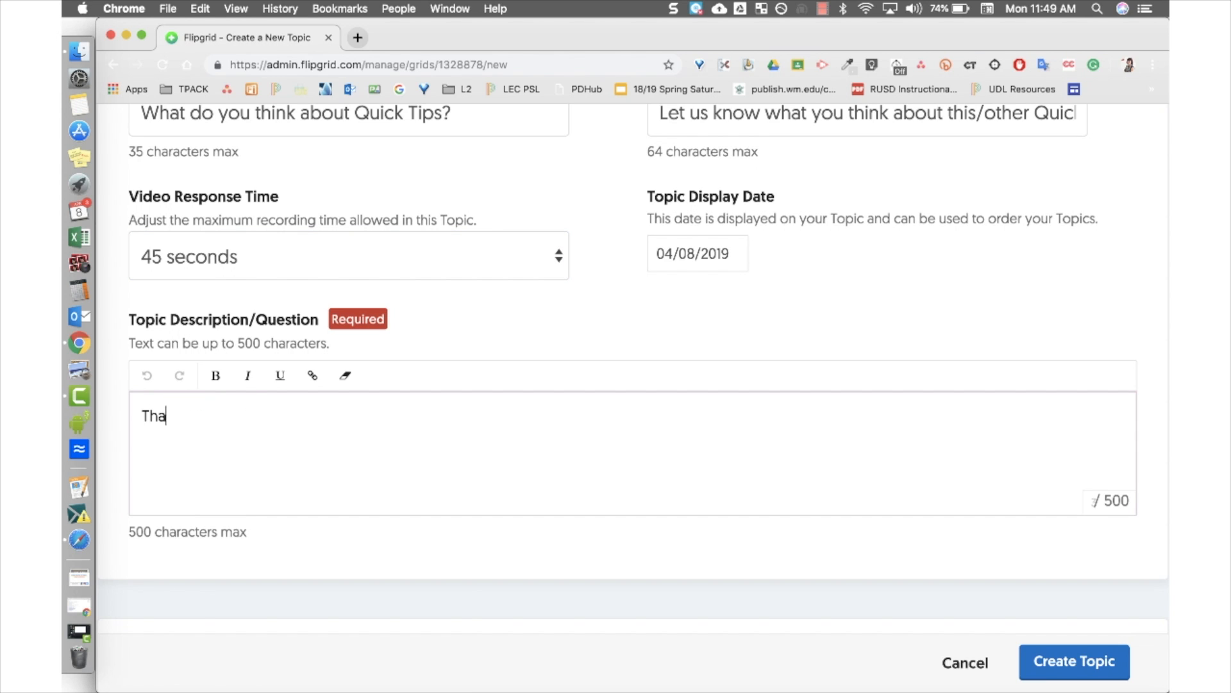
type("nks for being a")
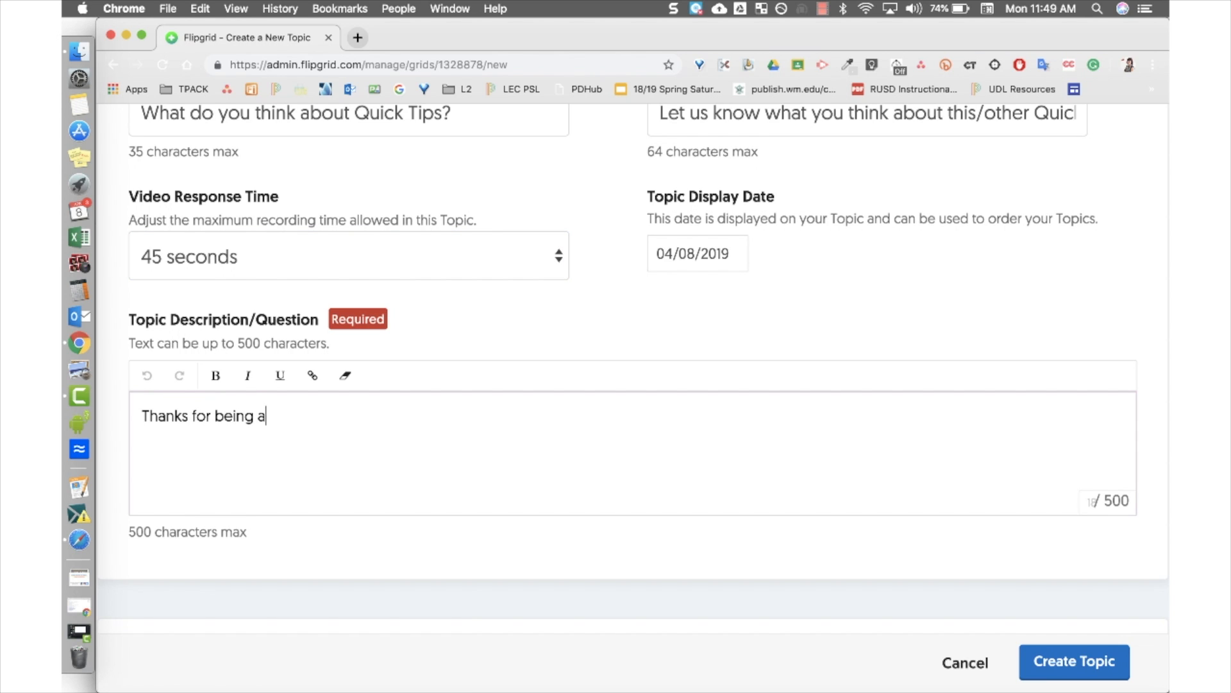
type(" Quick Tip subscrib")
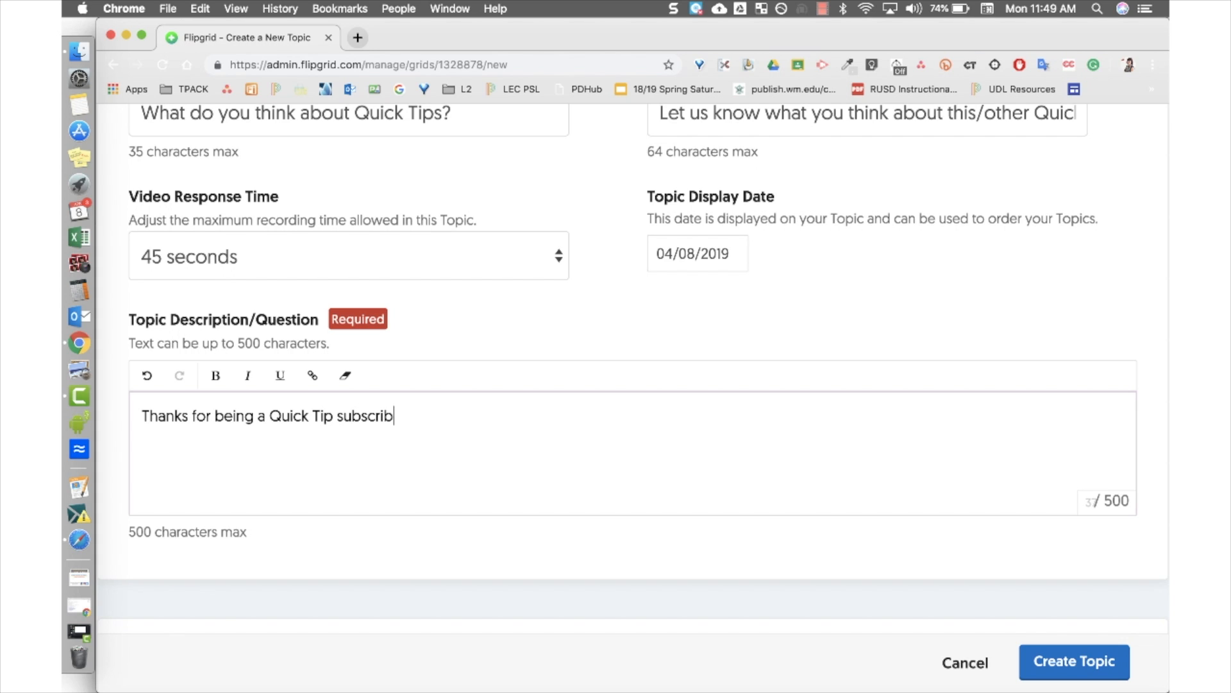
type("er, let us know what")
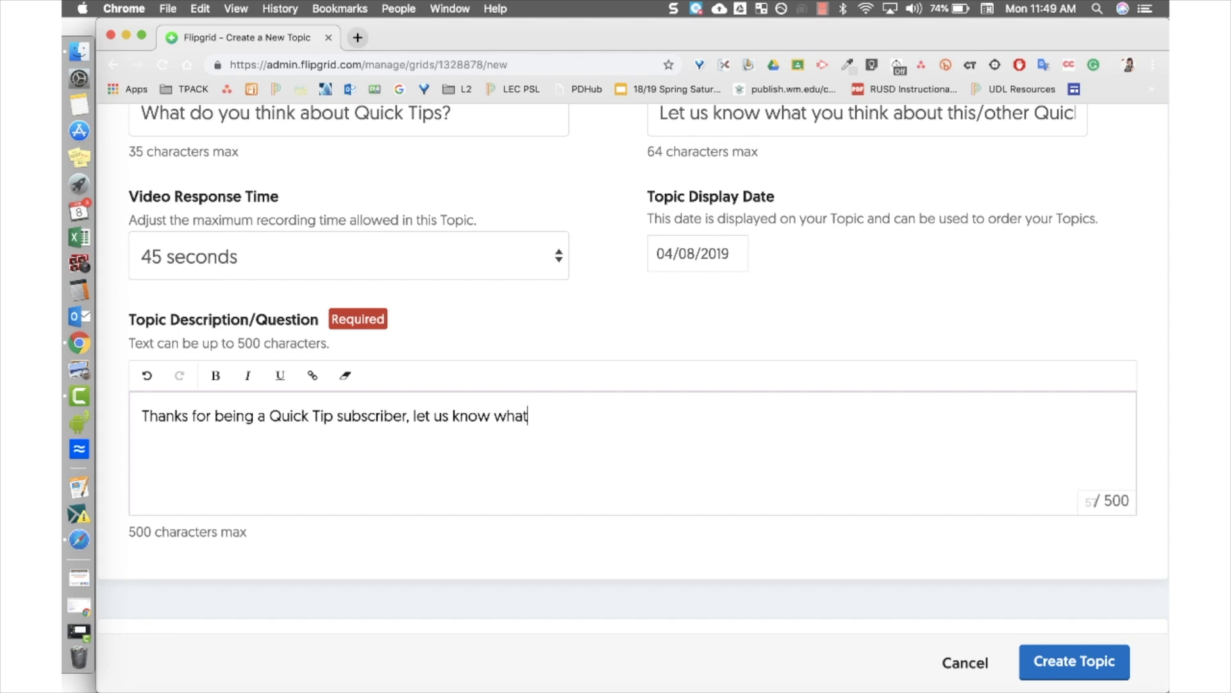
type(" you'd liek to")
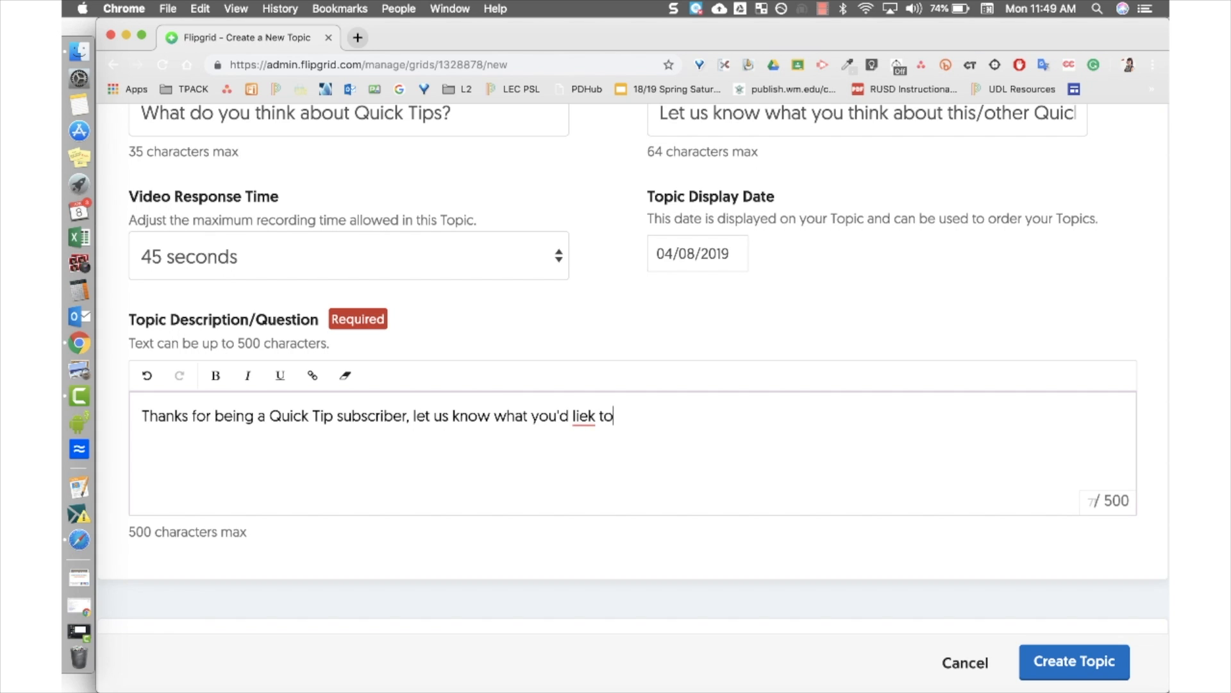
type(" see next year!")
key("Return")
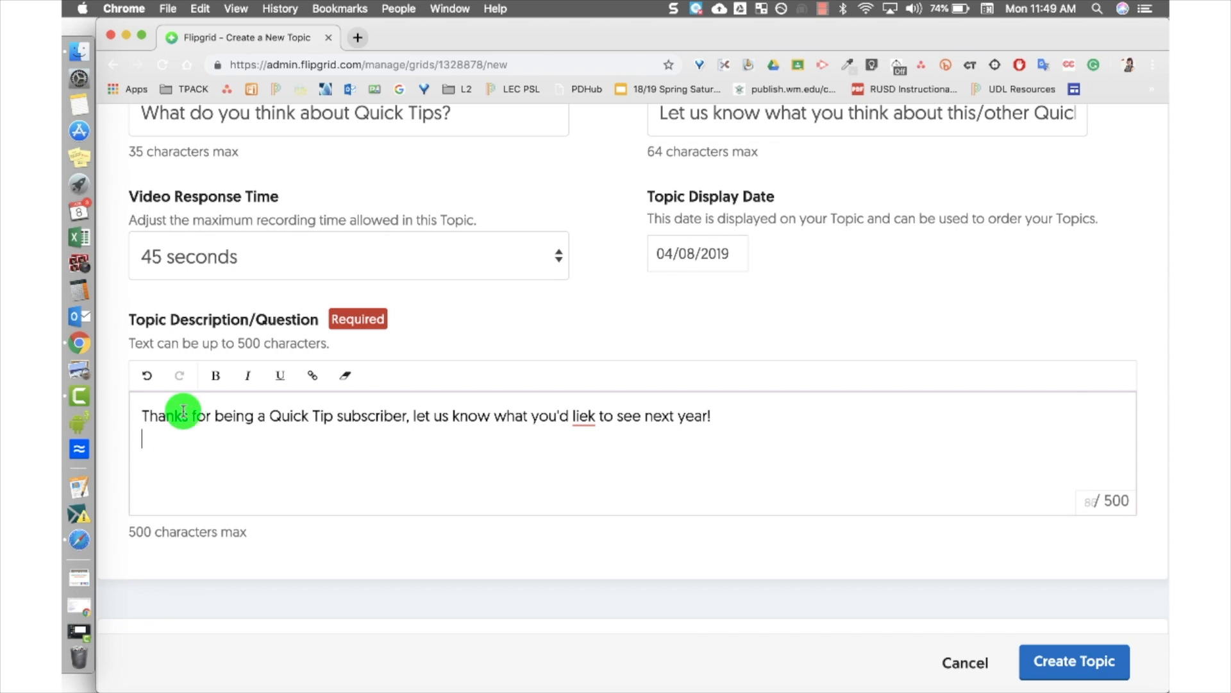
double_click(575, 415)
type("like")
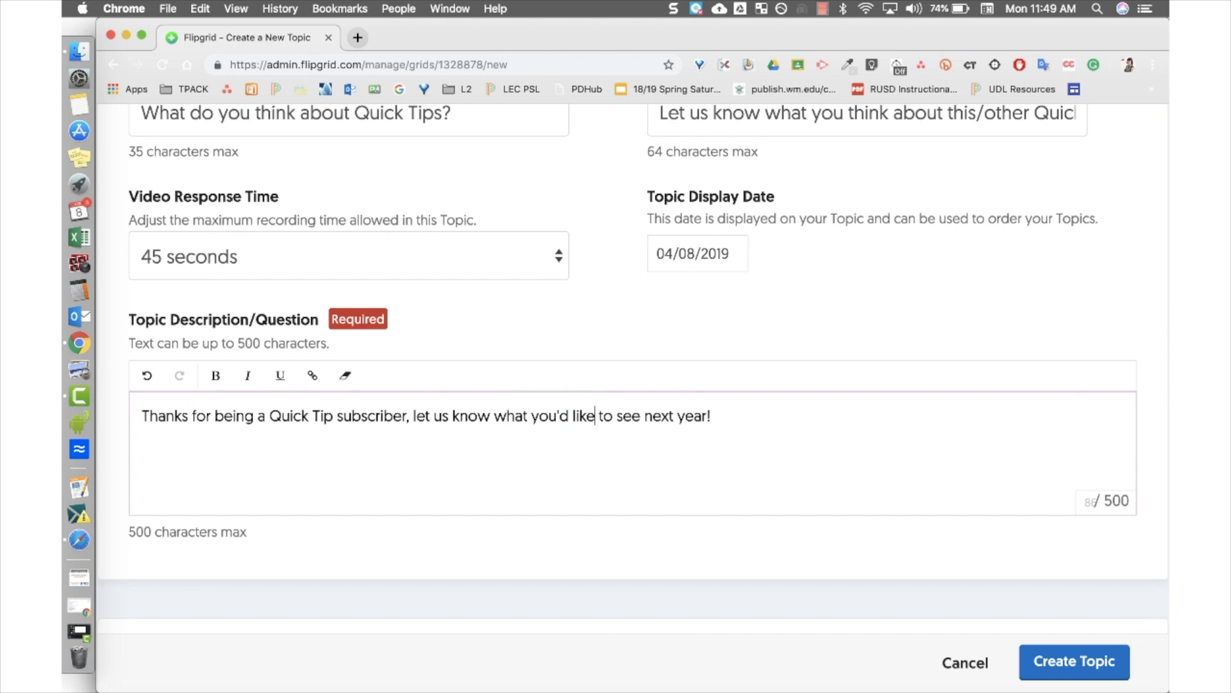
Review the topic's video moderation, active state, launch and freeze dates, resource options and attachment fields.
scroll(573, 410, "down", 10)
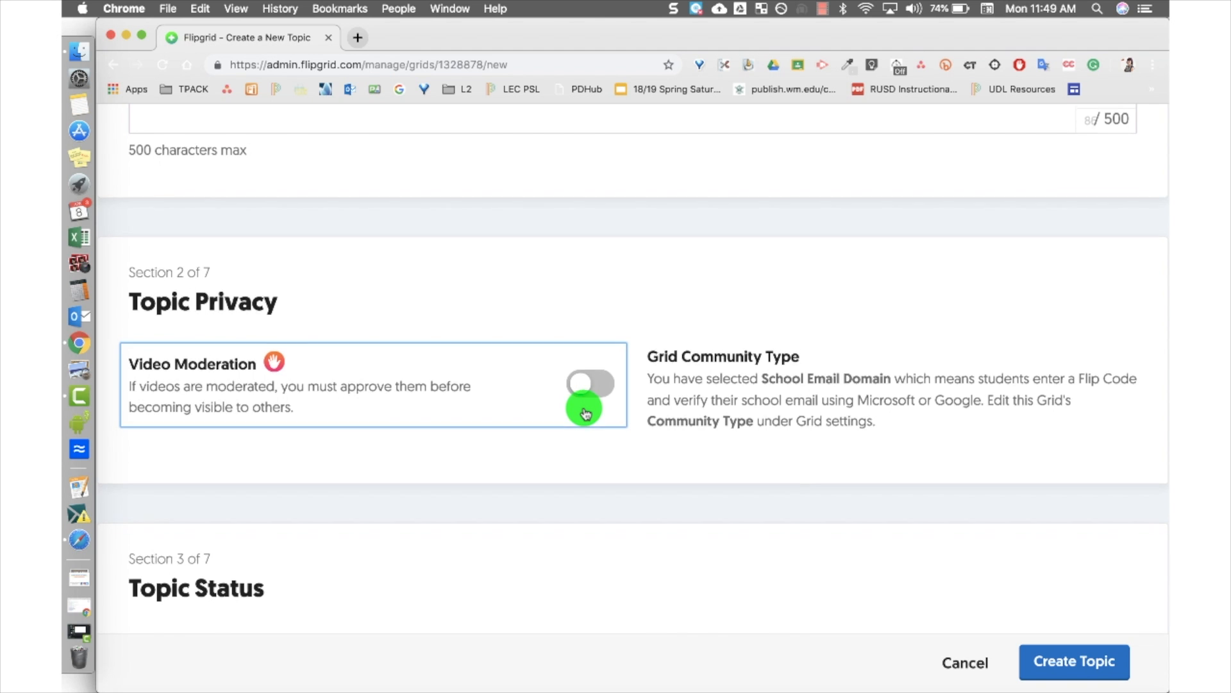
scroll(585, 412, "down", 1)
scroll(584, 411, "down", 5)
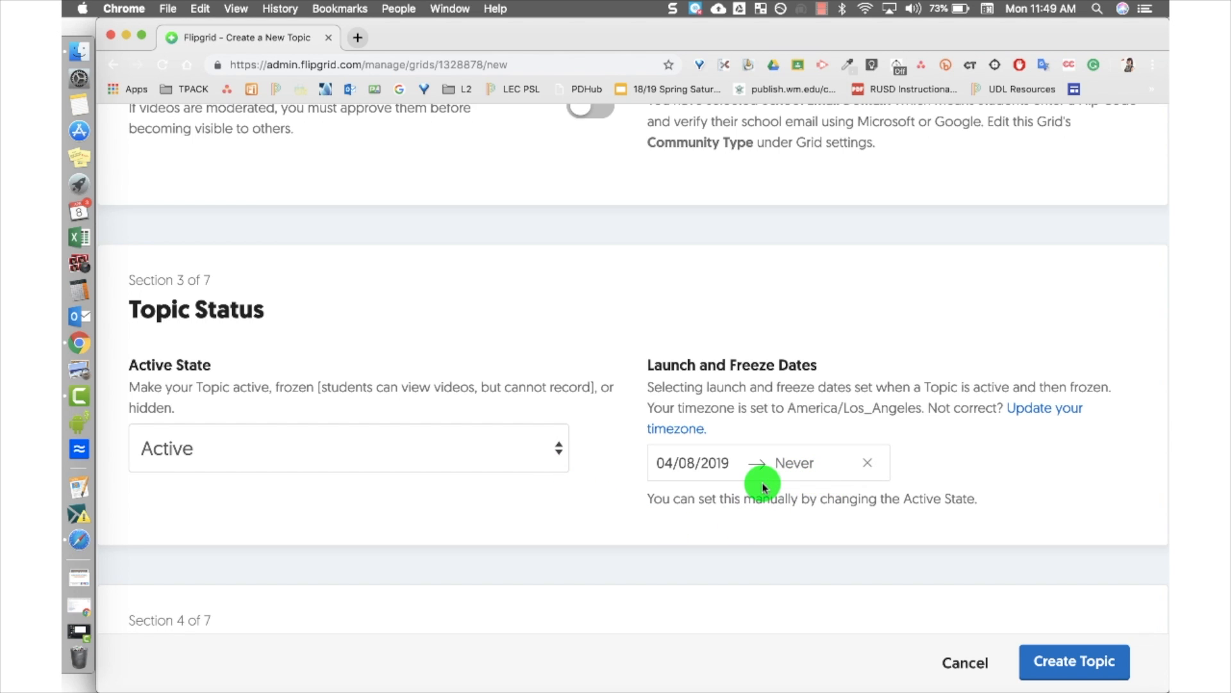
left_click(782, 465)
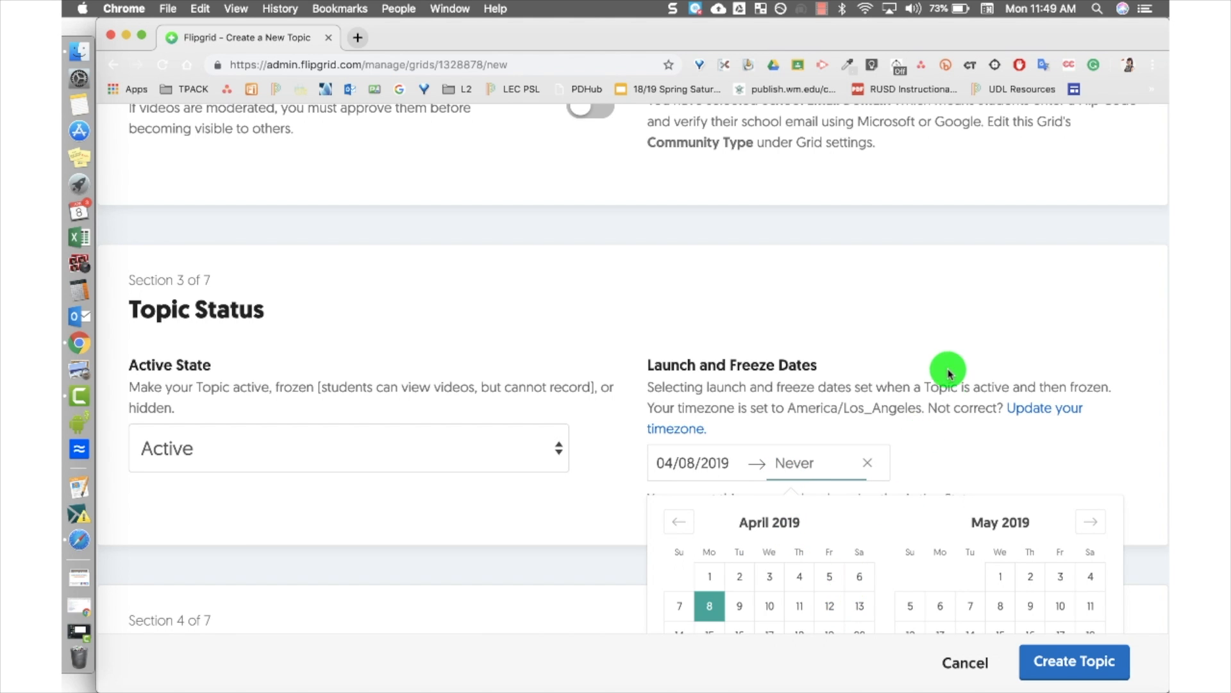
left_click(949, 425)
scroll(949, 427, "down", 5)
scroll(950, 431, "down", 2)
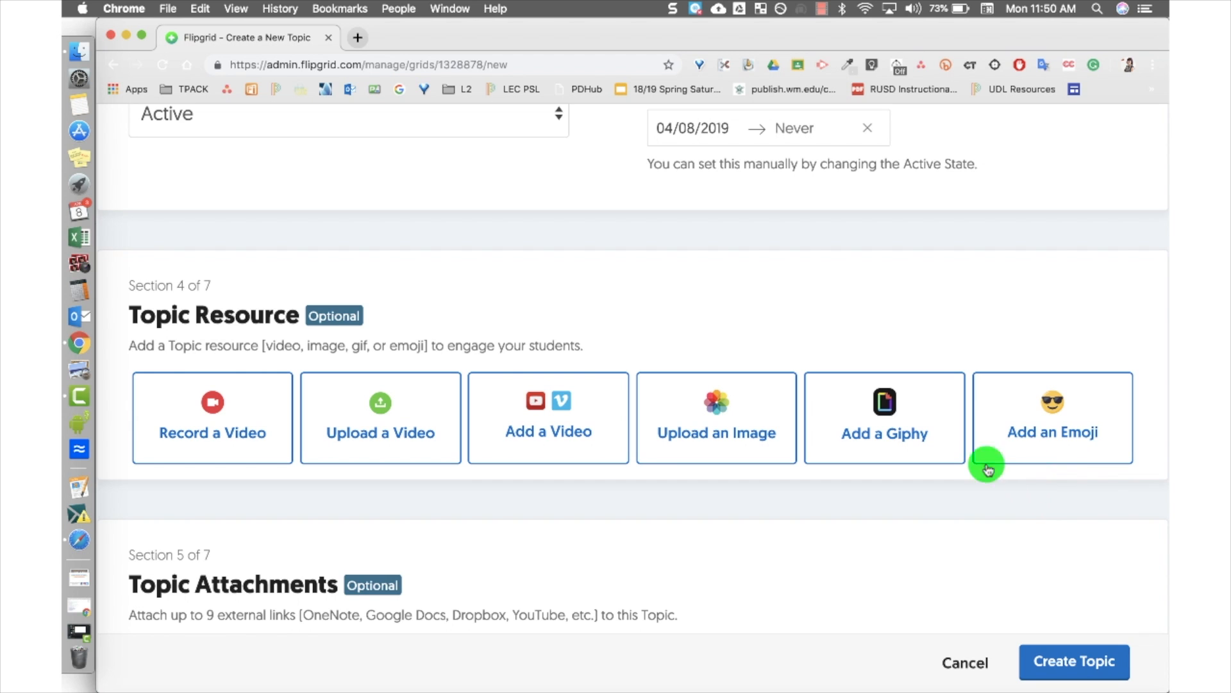
scroll(699, 491, "down", 5)
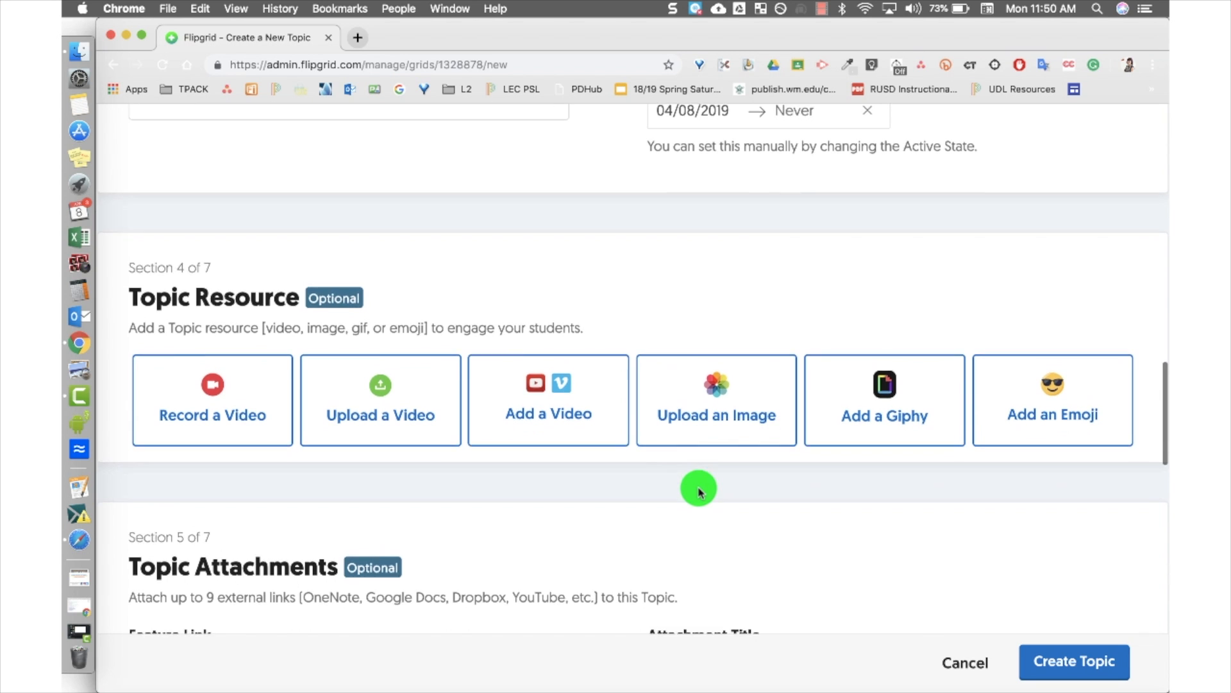
left_click(425, 443)
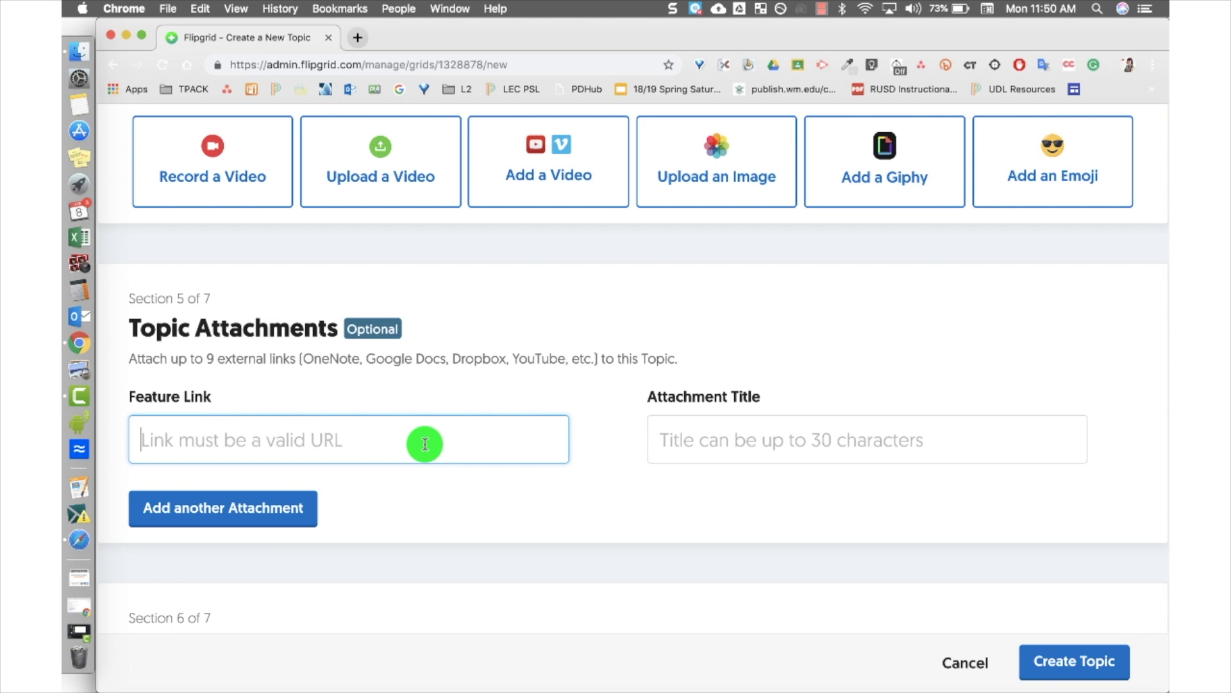
Turn off Video Views in the topic's video features and review the remaining feature and feedback options.
scroll(426, 443, "down", 8)
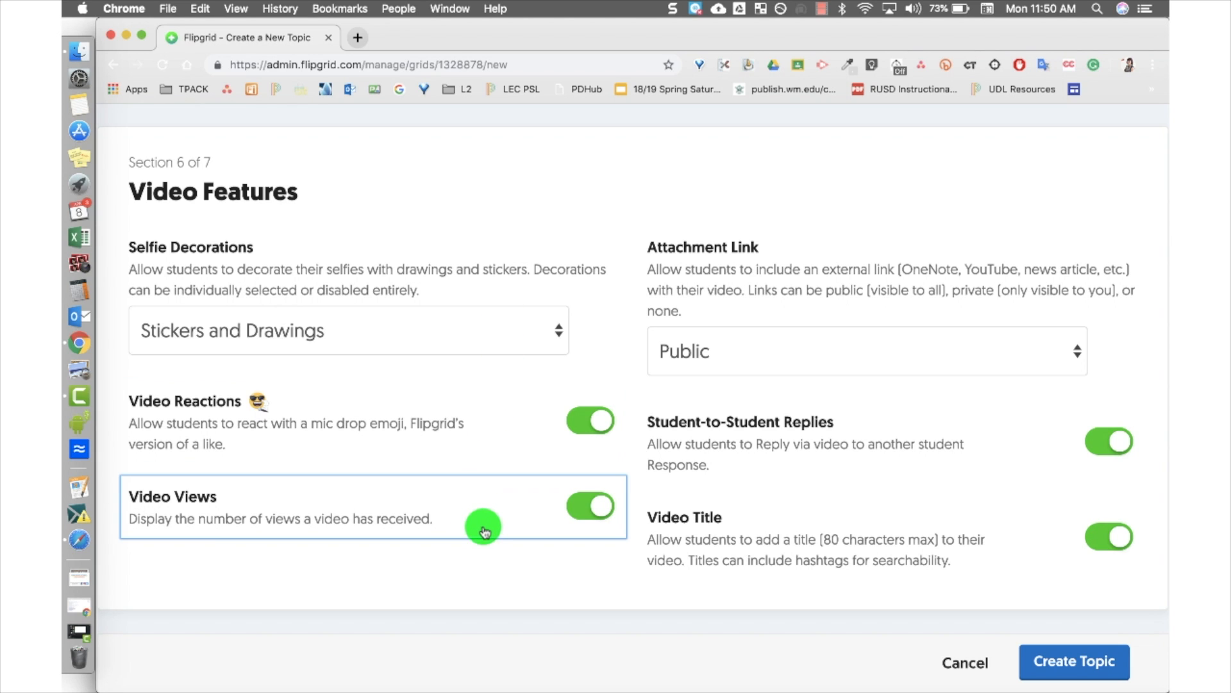
left_click(606, 513)
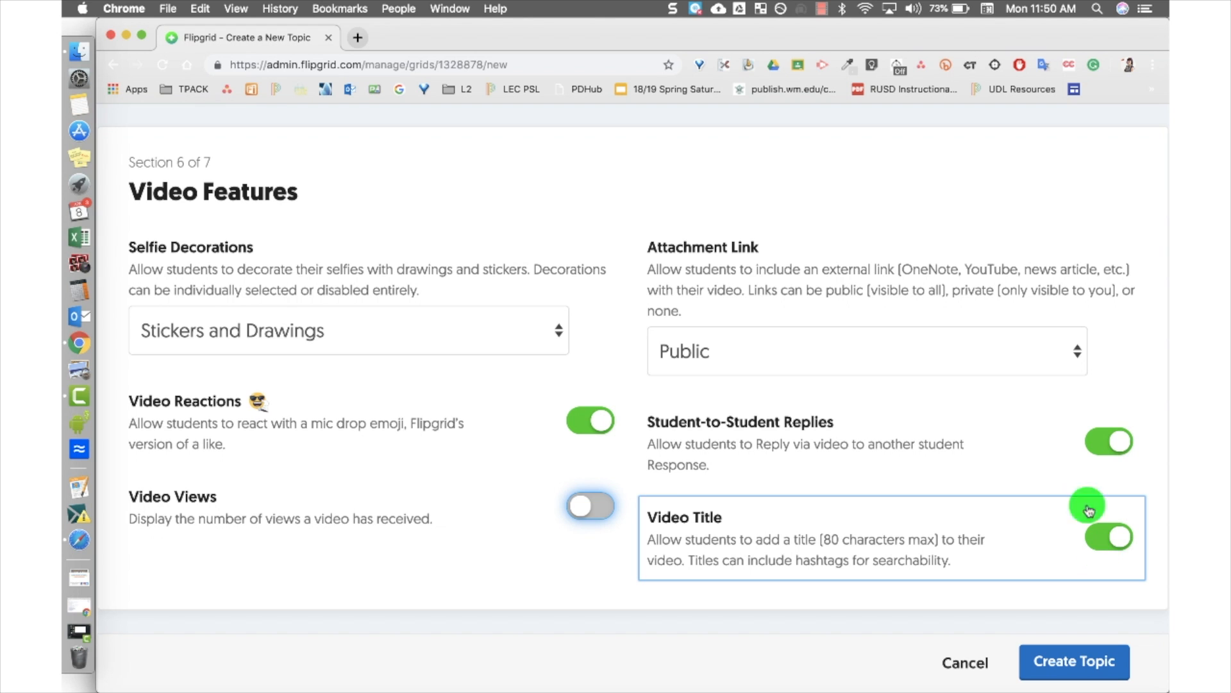
scroll(917, 367, "down", 1)
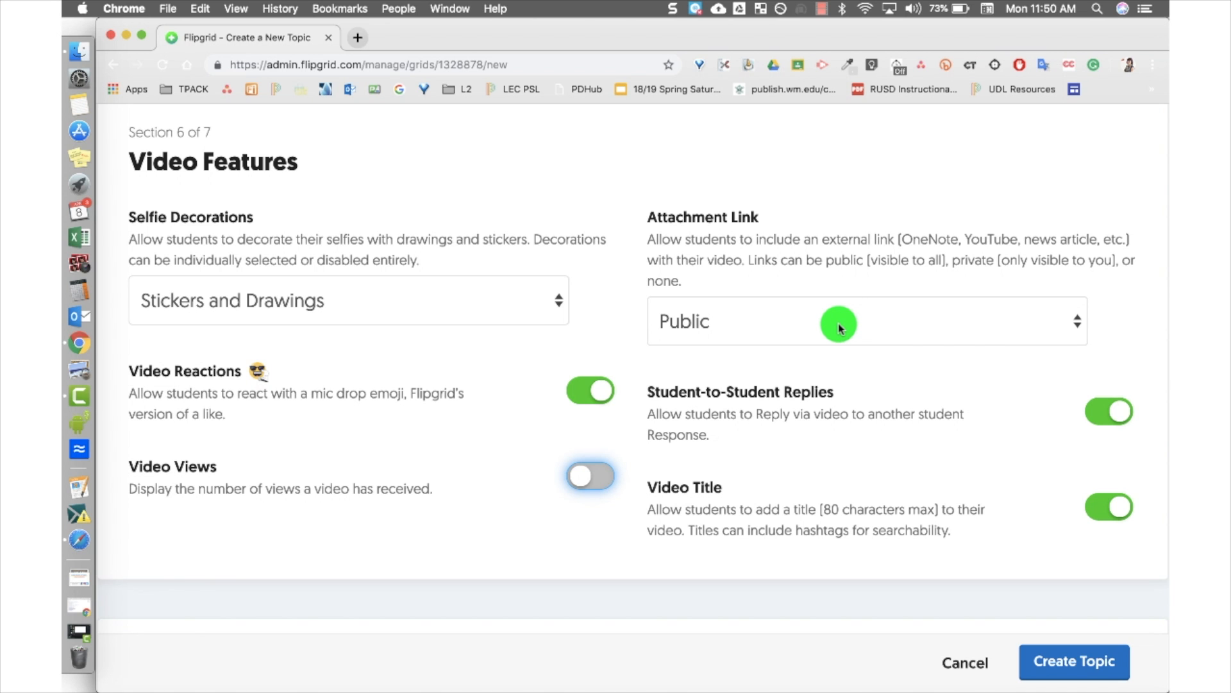
scroll(839, 328, "down", 10)
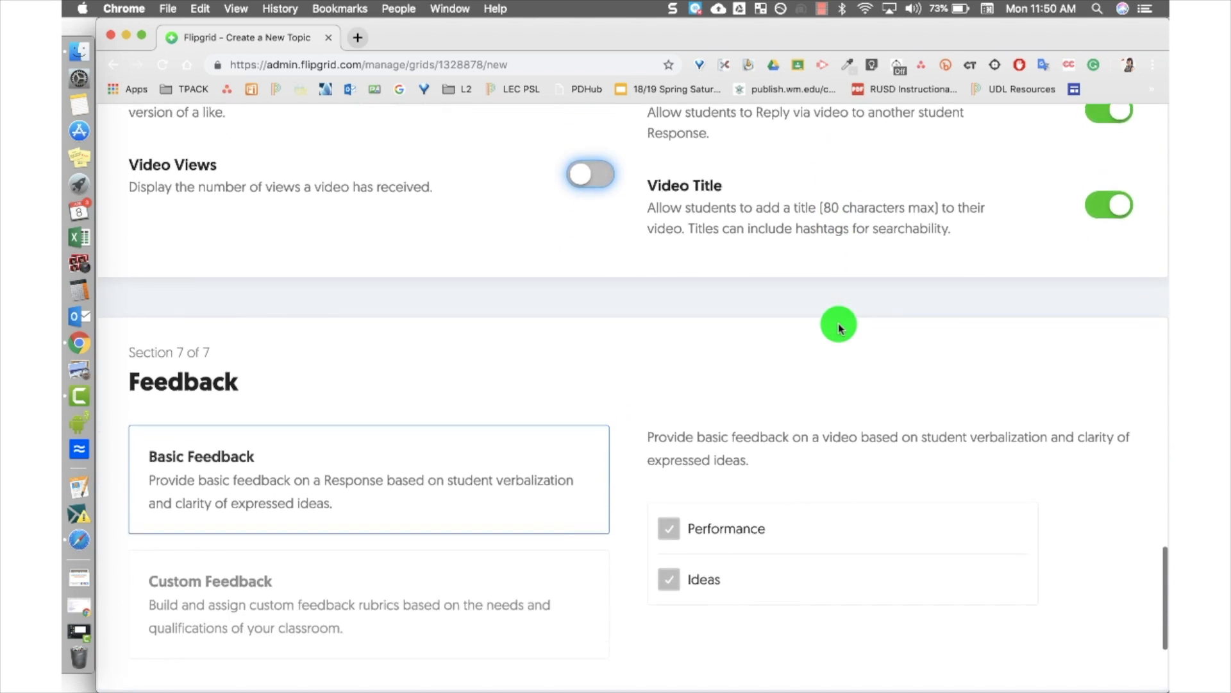
Create the topic with Basic Feedback and highlight its direct link in the success message before dismissing it.
scroll(839, 329, "down", 3)
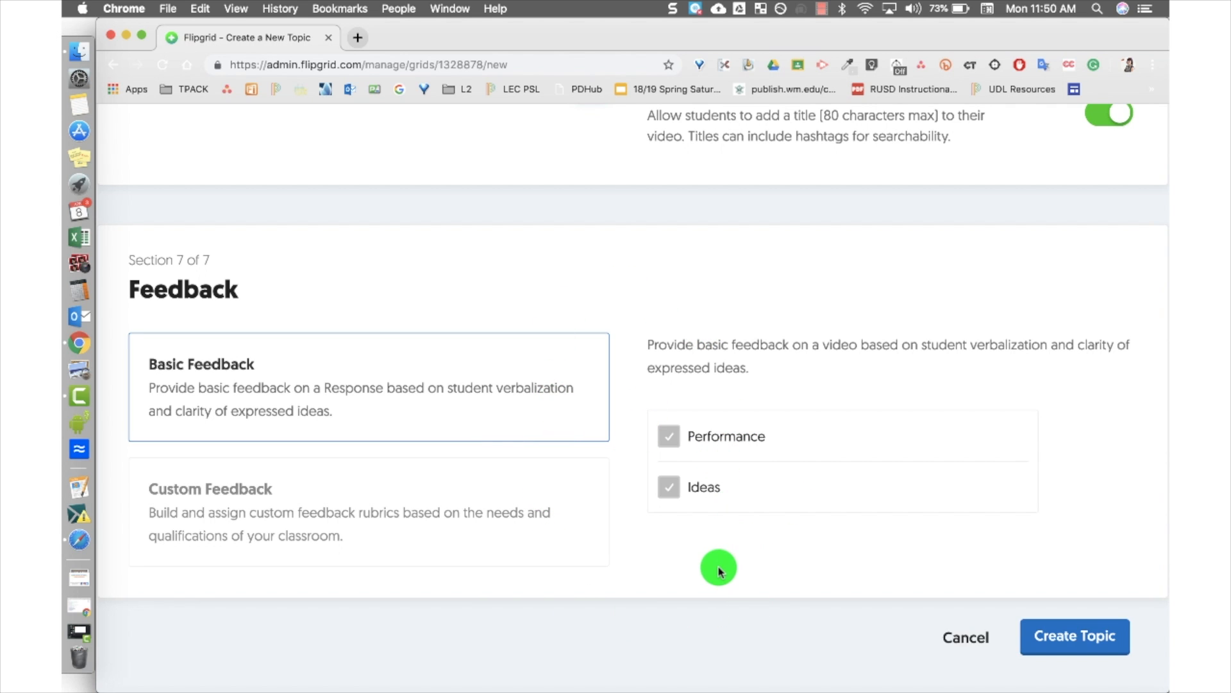
left_click(1090, 636)
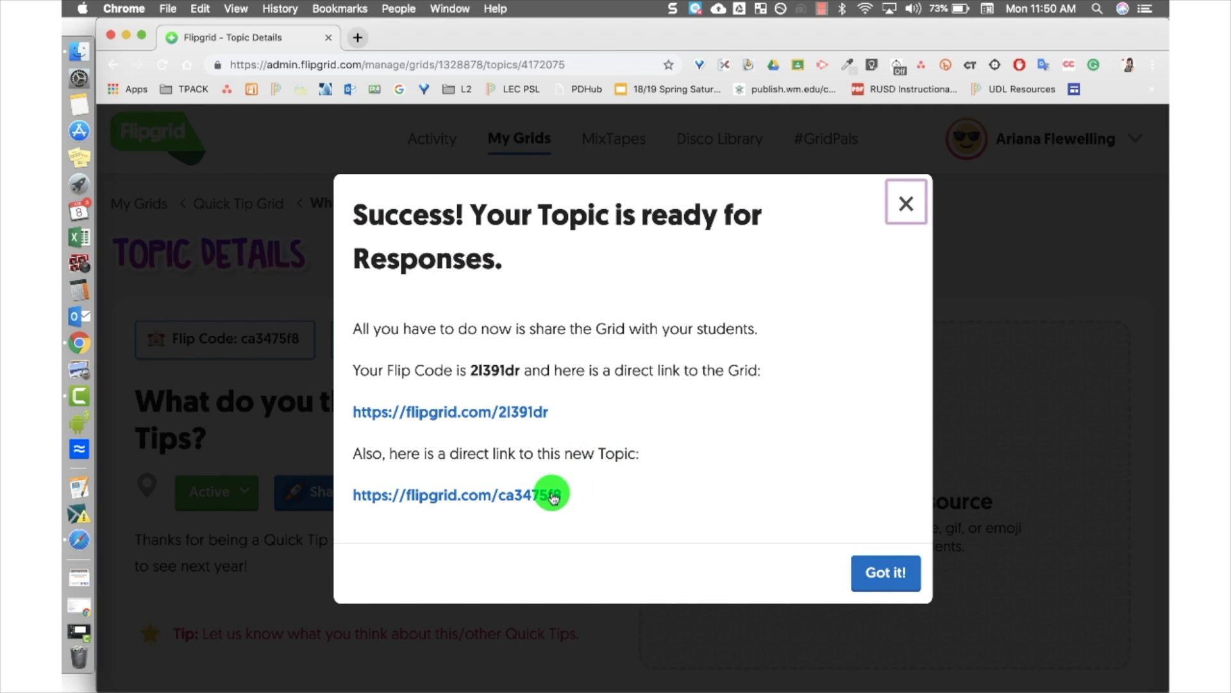
left_click_drag(580, 499, 353, 457)
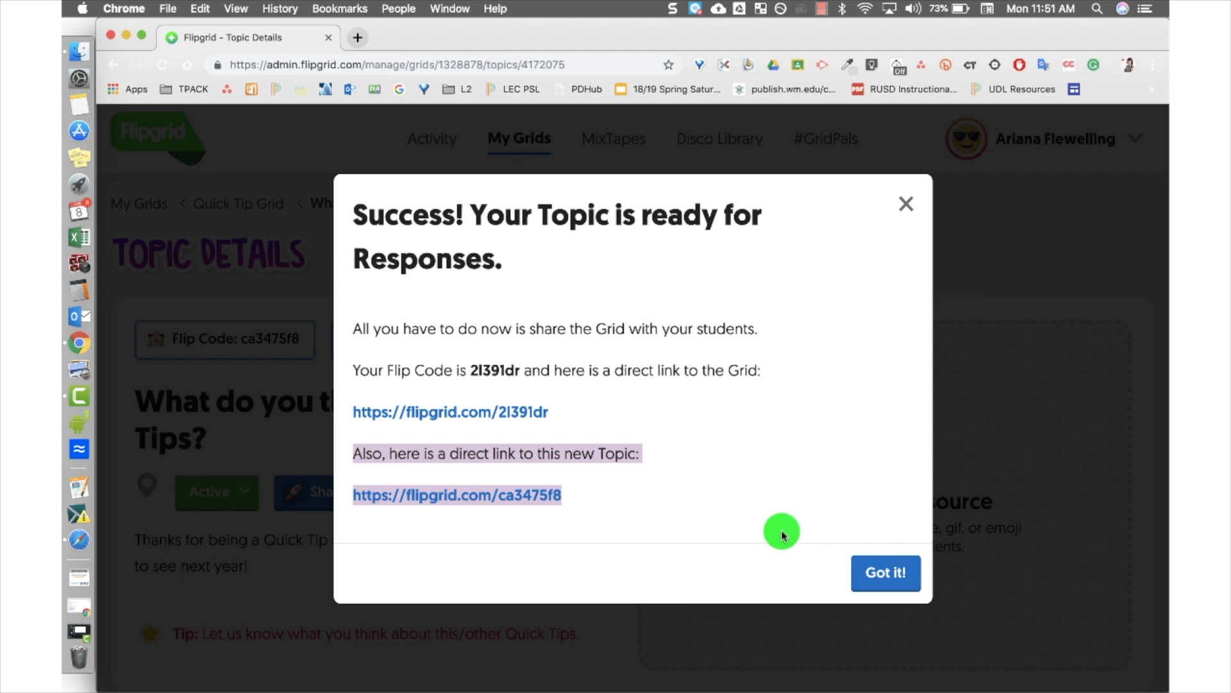
left_click(873, 577)
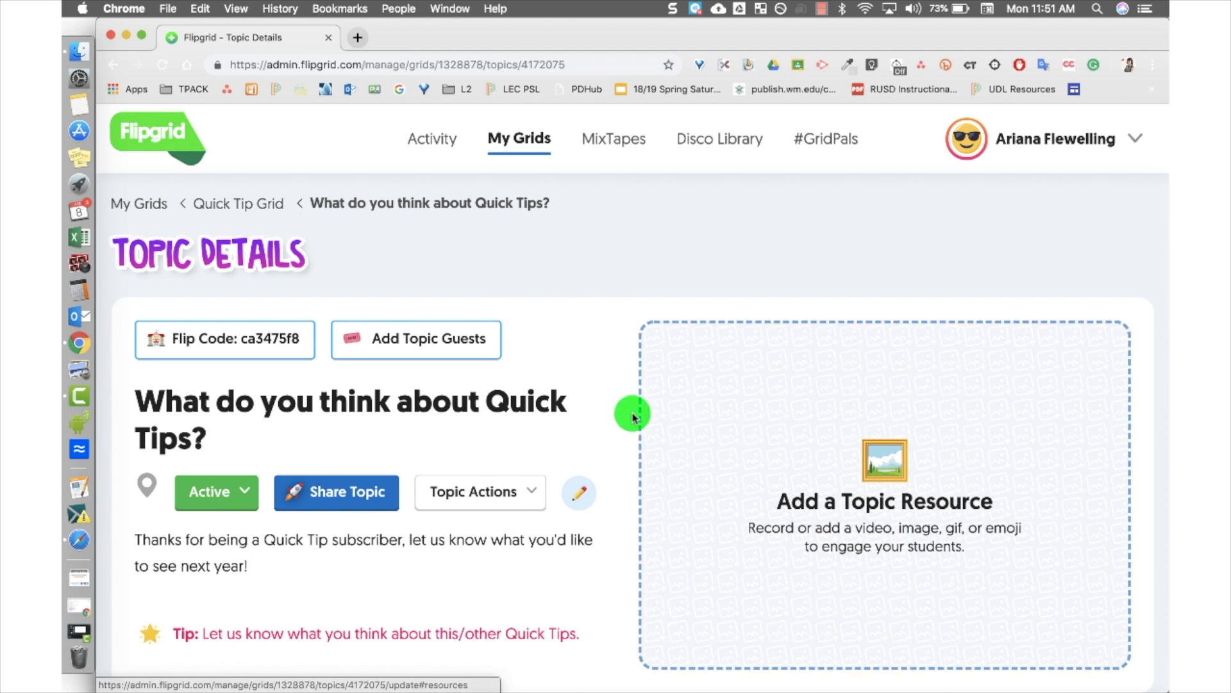
Review the new topic's details page from its description and resource area down to the video responses table.
scroll(627, 522, "down", 3)
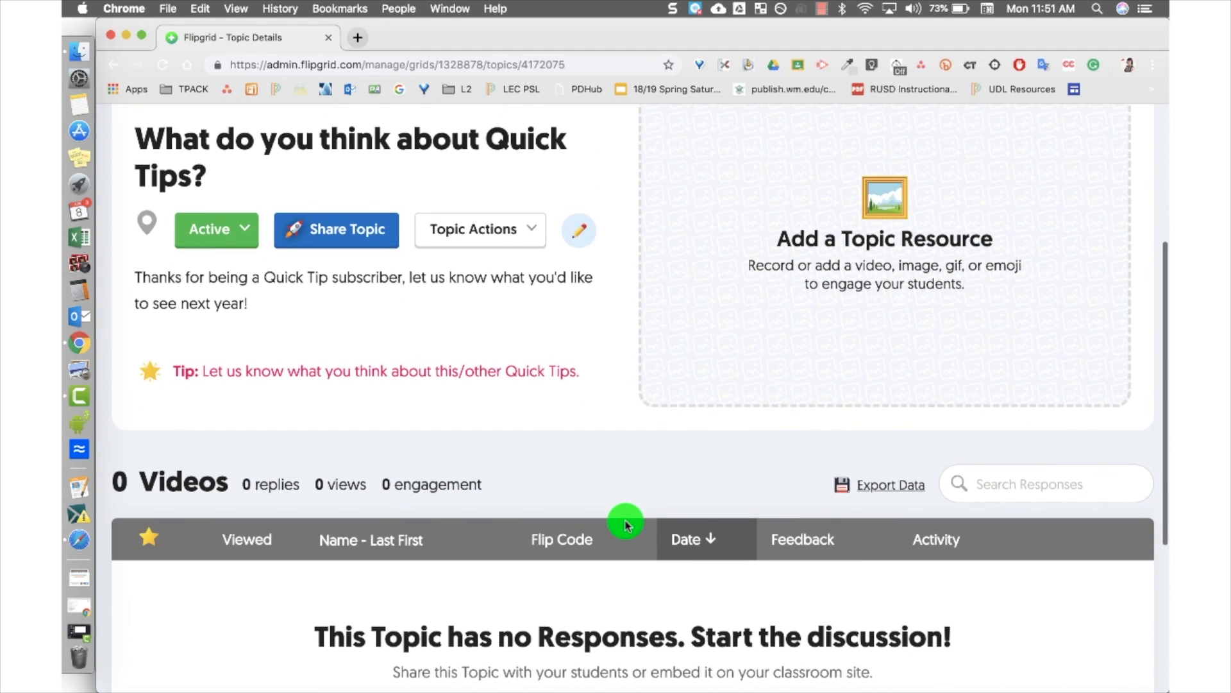
scroll(627, 524, "down", 4)
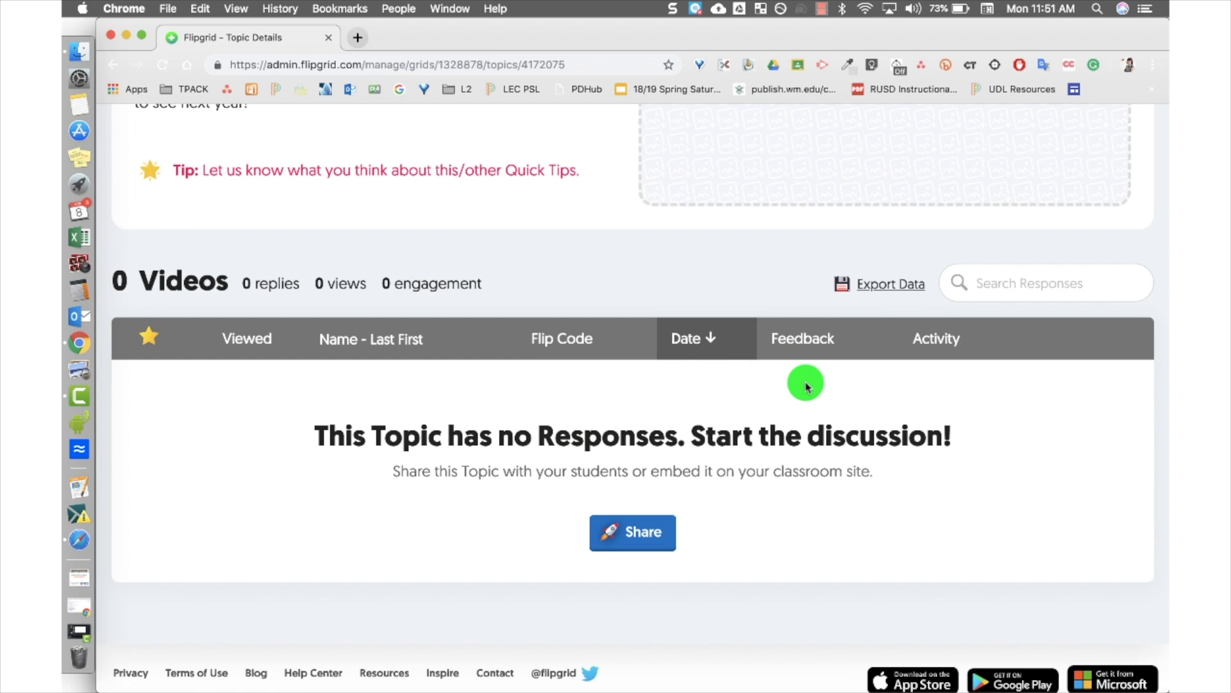
scroll(806, 385, "up", 5)
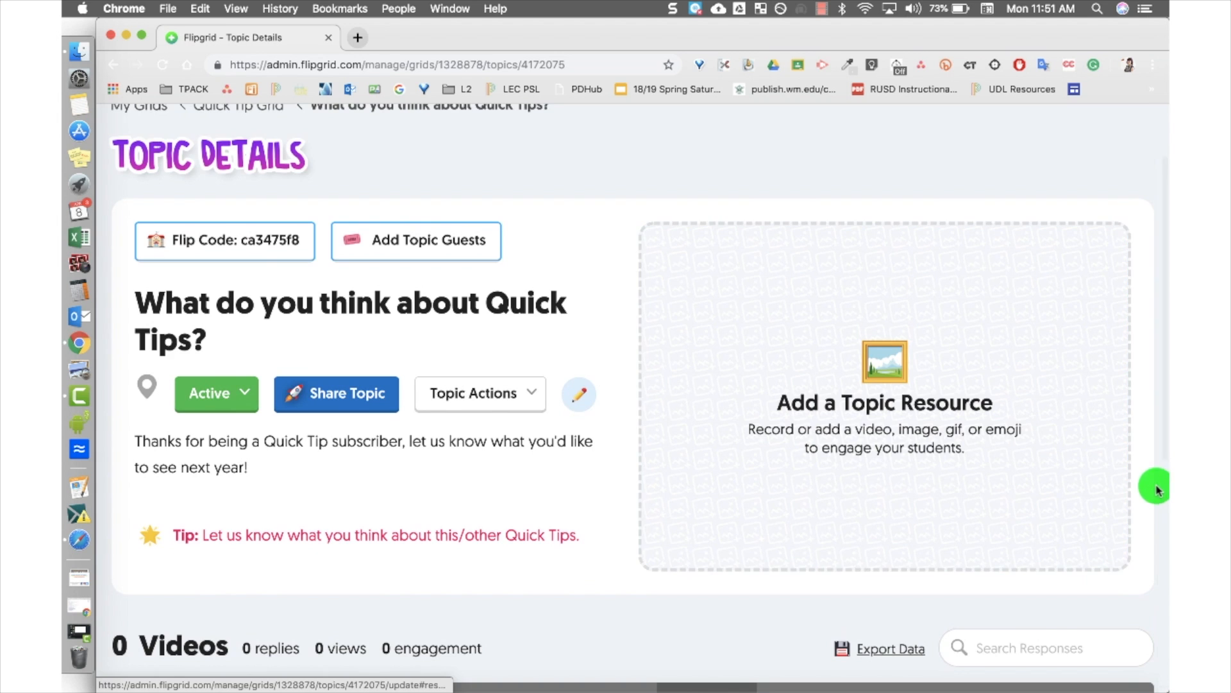
scroll(1146, 493, "up", 3)
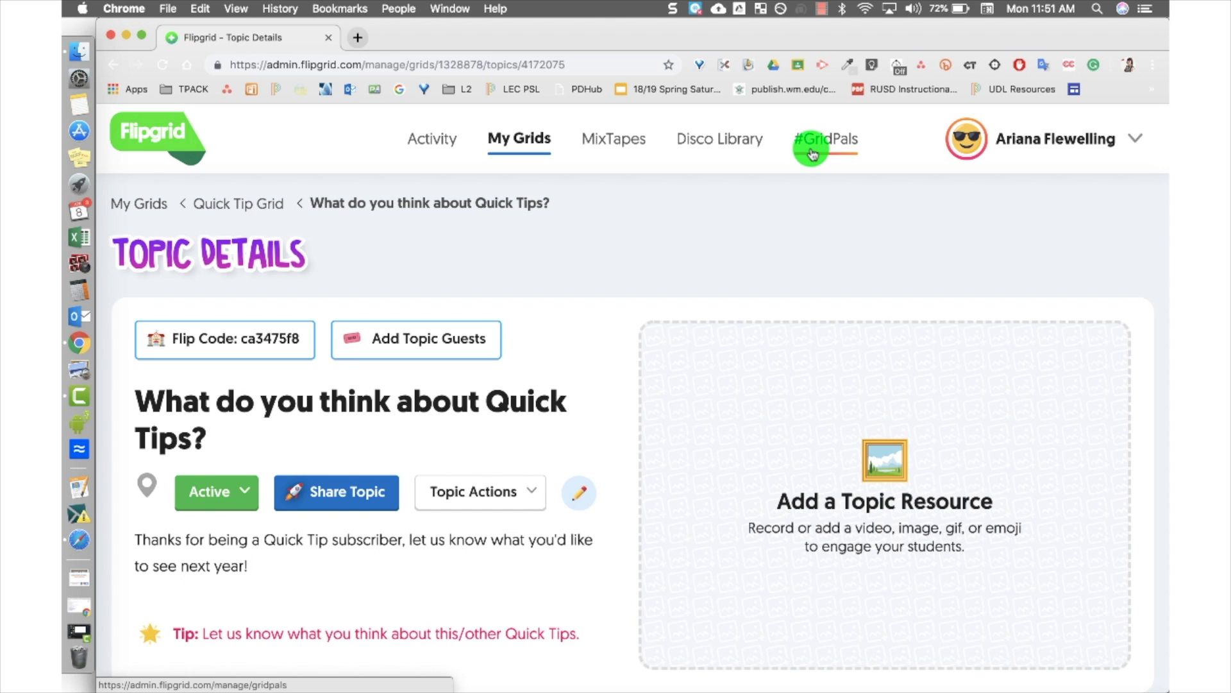
In the Disco Library, view the featured topic "Jane Goodall - TED Talk" and its grid choices, and close it without adding it.
left_click(738, 149)
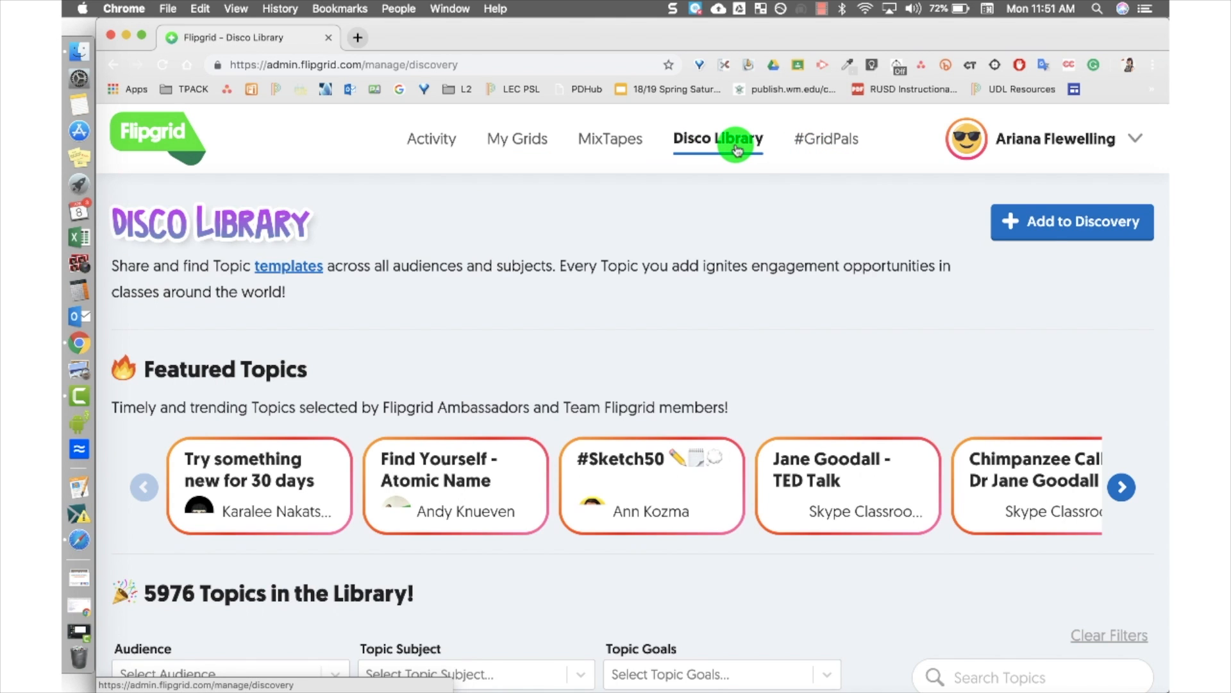
scroll(828, 313, "down", 3)
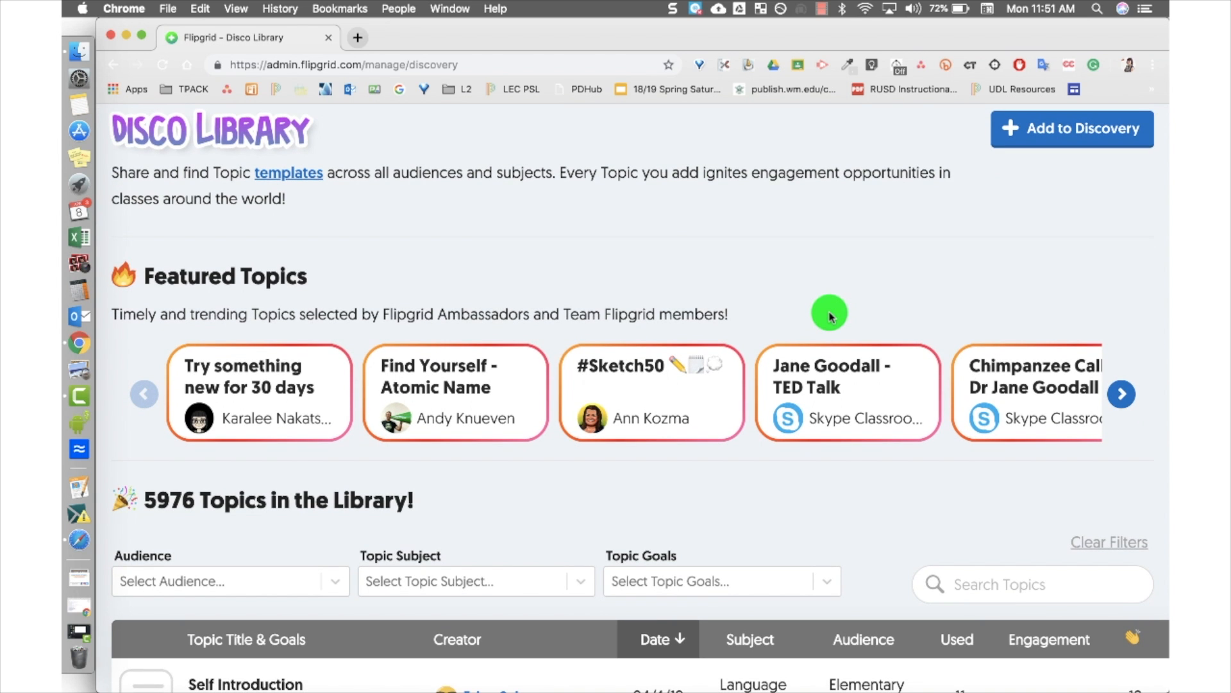
left_click(860, 390)
left_click(864, 254)
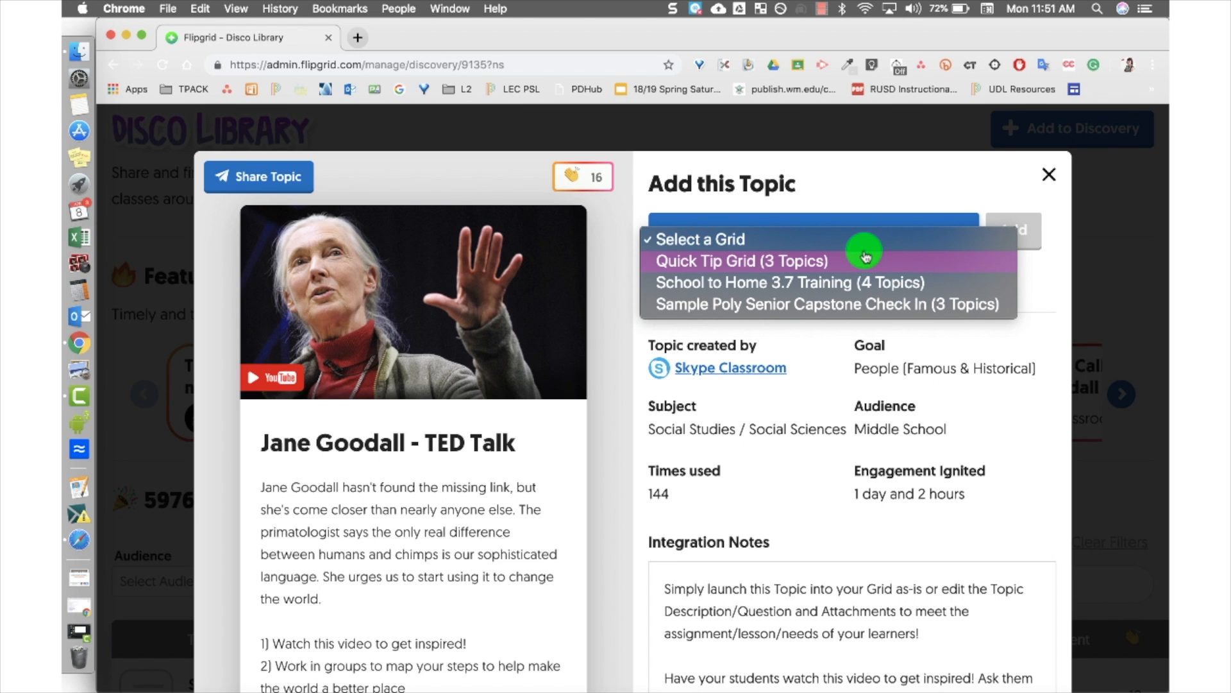
left_click(1050, 175)
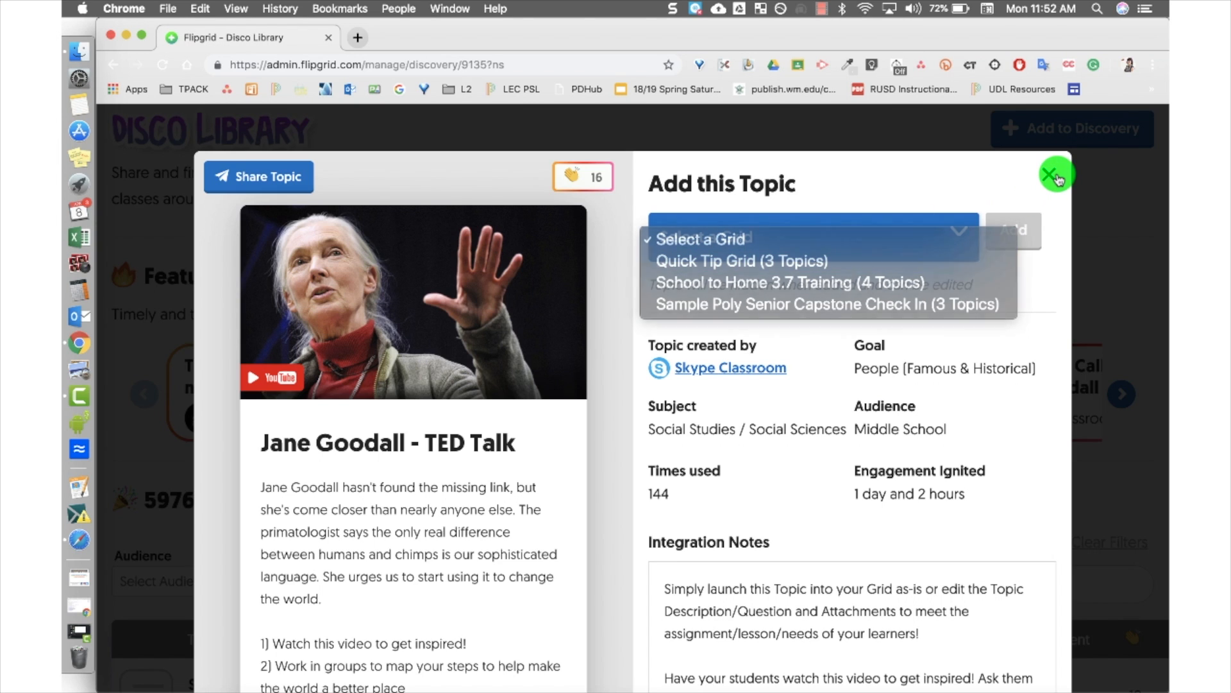
left_click(1055, 177)
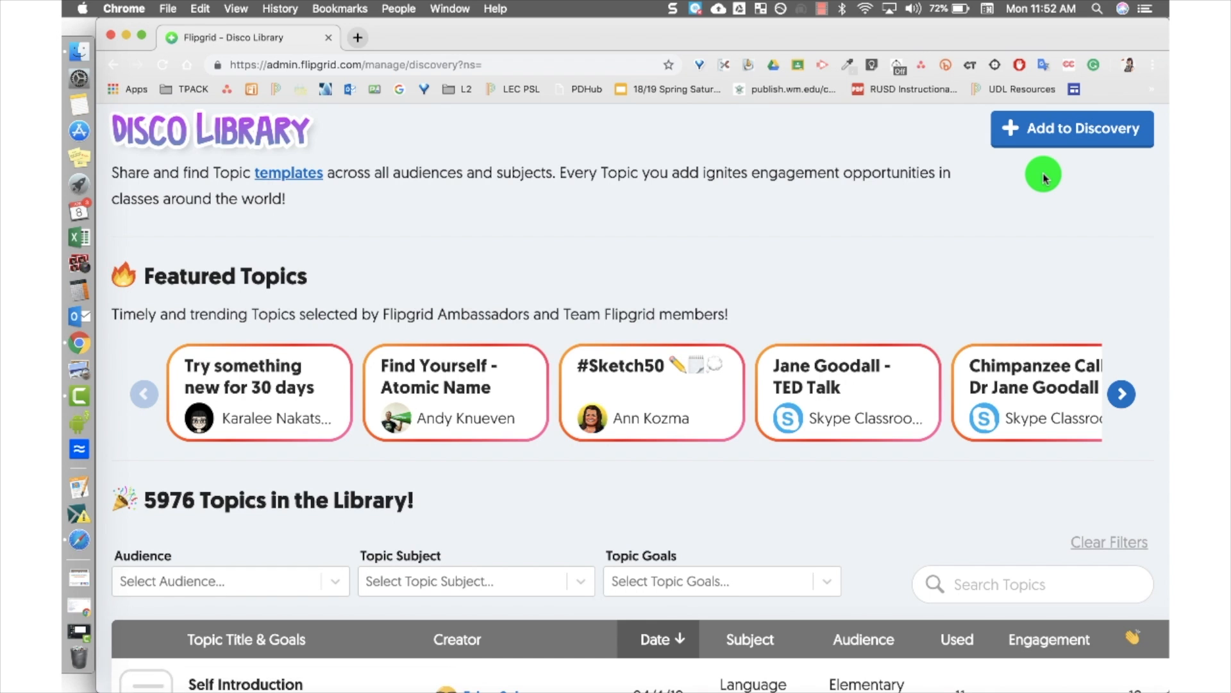